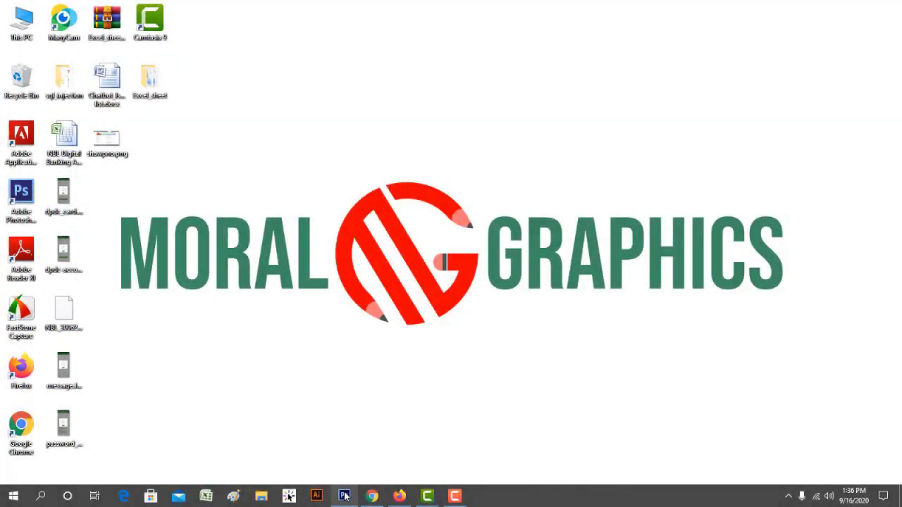
- Bring the already running Photoshop window to the front from the taskbar
click(345, 497)
- Open grass.png and maxresdefault.jpg together from the mytuts folder
click(32, 8)
click(42, 30)
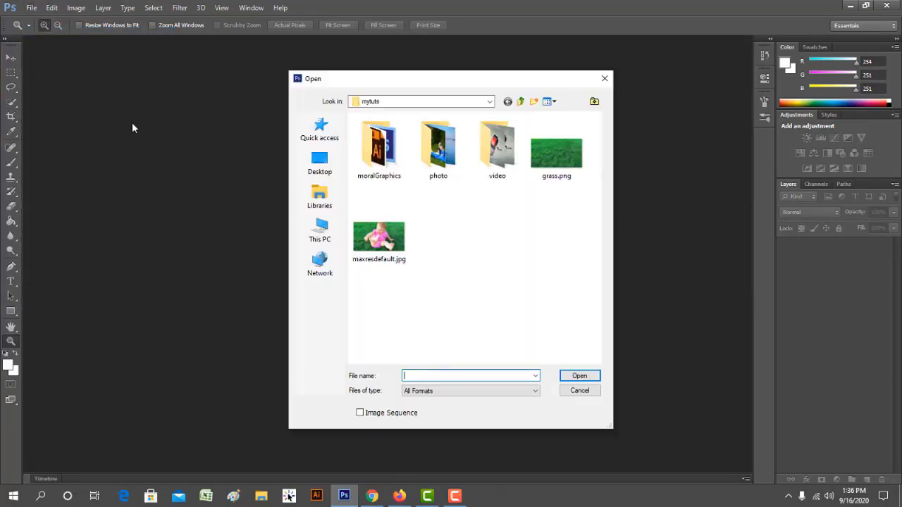
click(378, 236)
ctrl+click(556, 152)
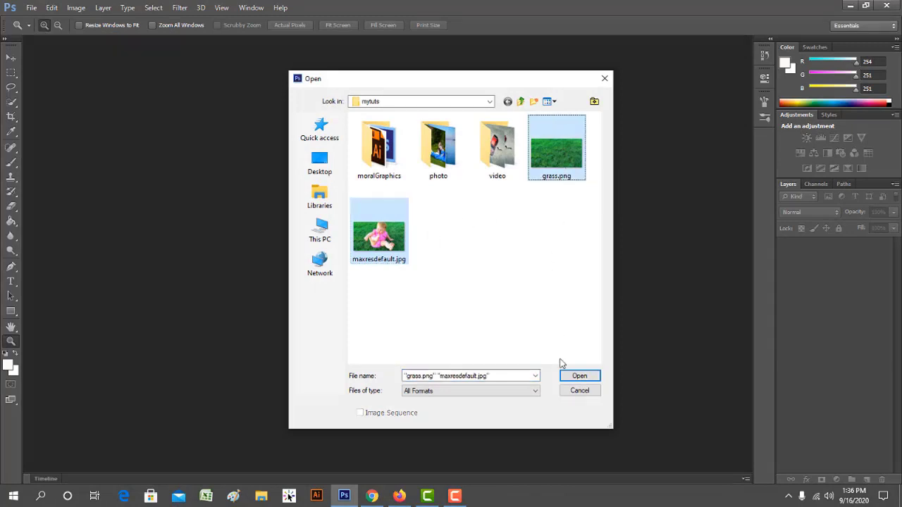
click(573, 374)
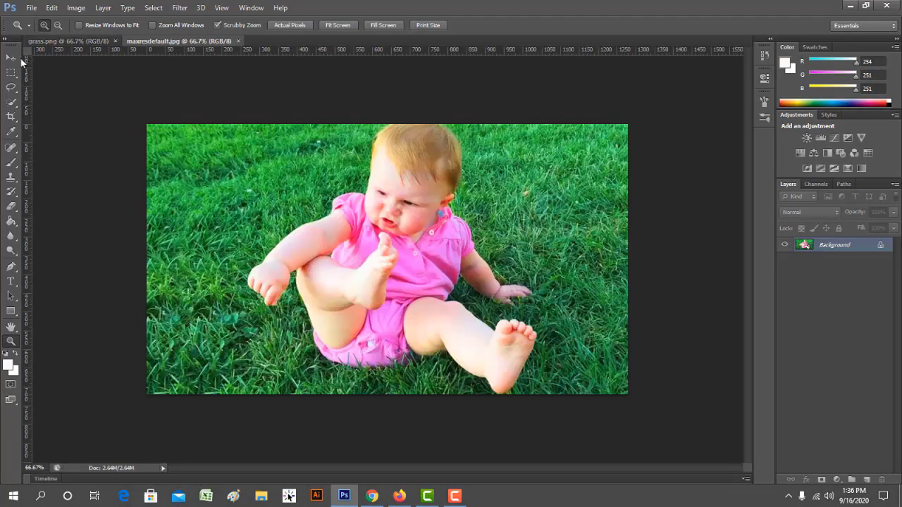
- Drag the baby photo onto the grass.png document as a new Layer 1
click(10, 57)
click(104, 42)
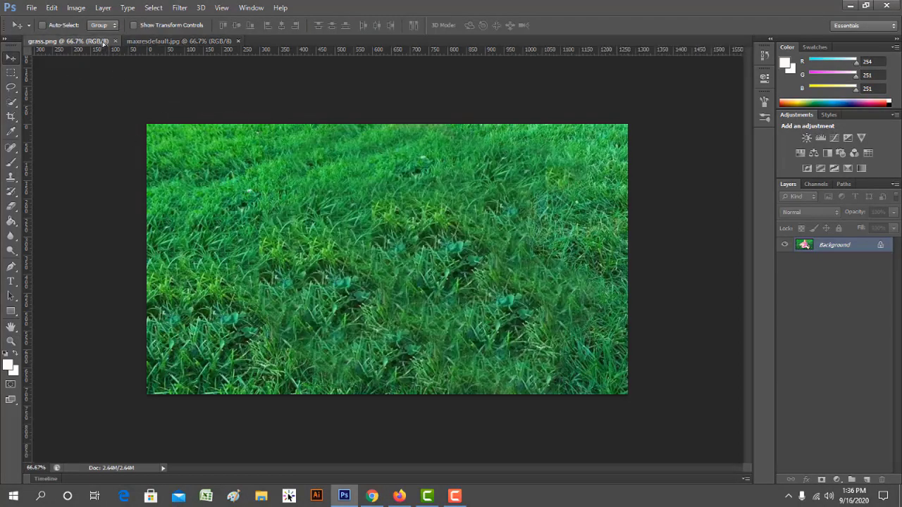
drag(103, 42, 296, 211)
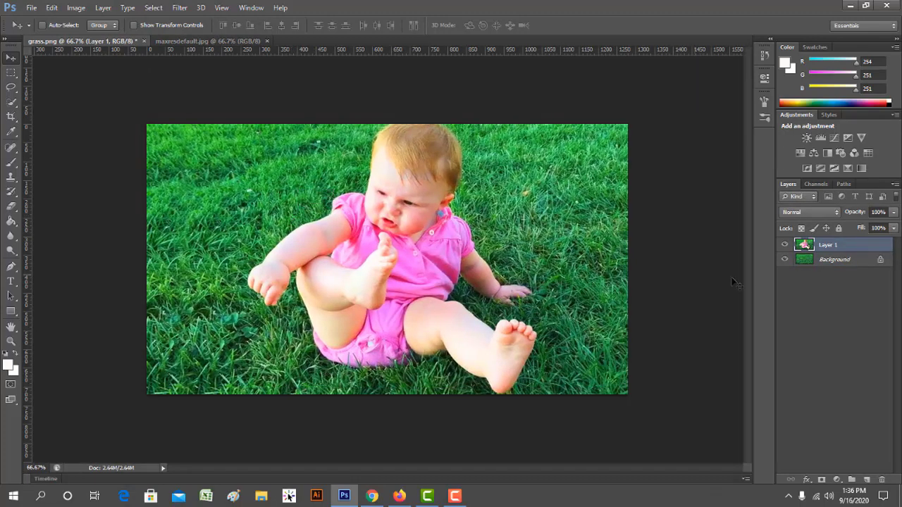
click(15, 339)
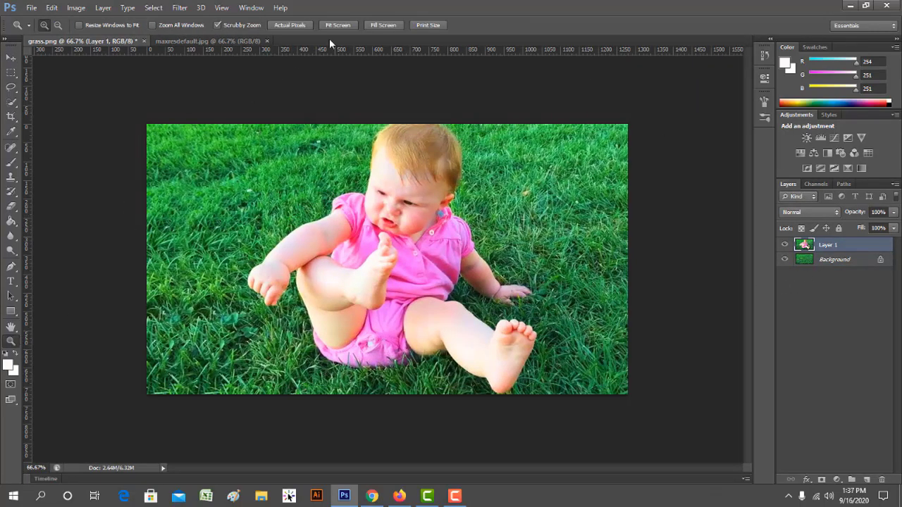
- Fit the image to the screen and convert the locked Background into Layer 0
click(346, 27)
double_click(818, 260)
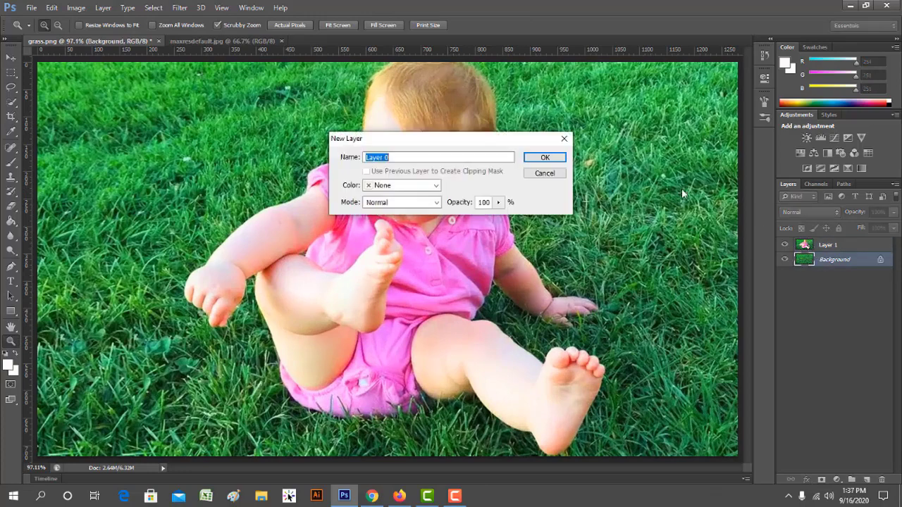
click(550, 159)
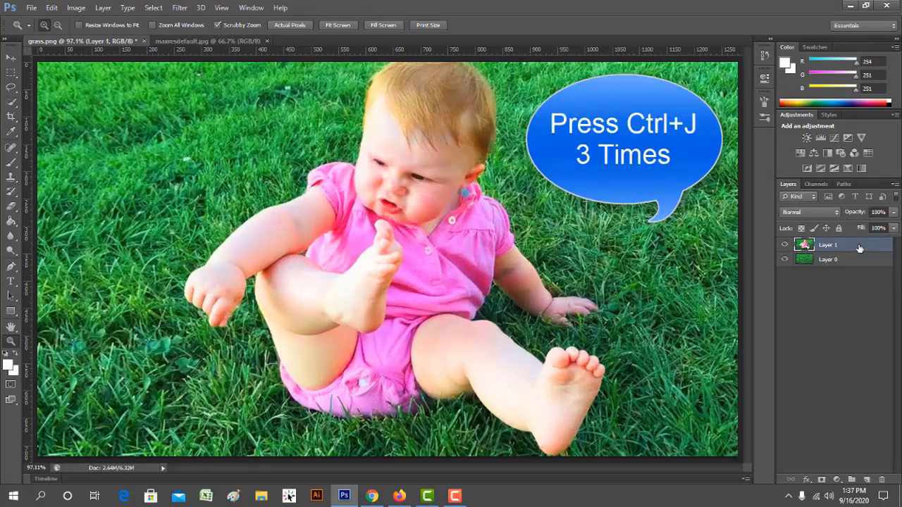
- Duplicate the baby layer twice, move Layer 1 below Layer 0, and hide the baby layers
key(ctrl+j)
key(ctrl+j)
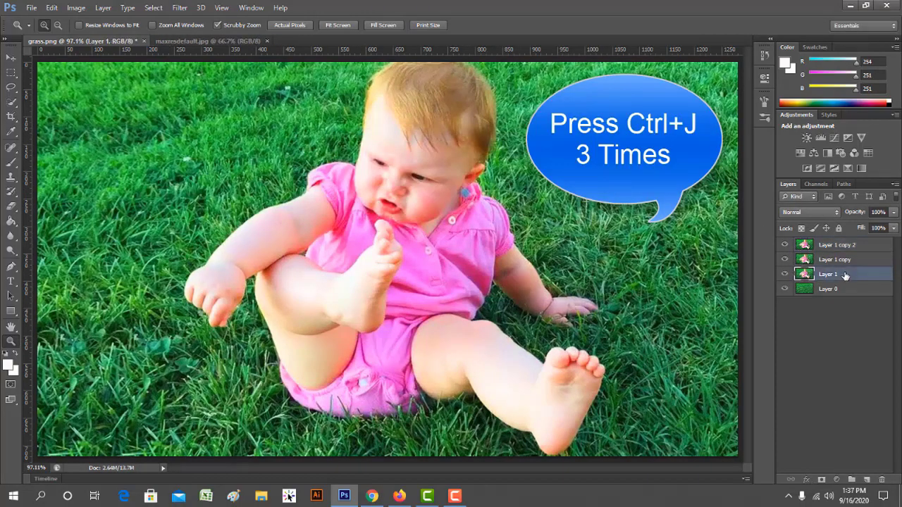
drag(845, 279, 842, 303)
click(785, 289)
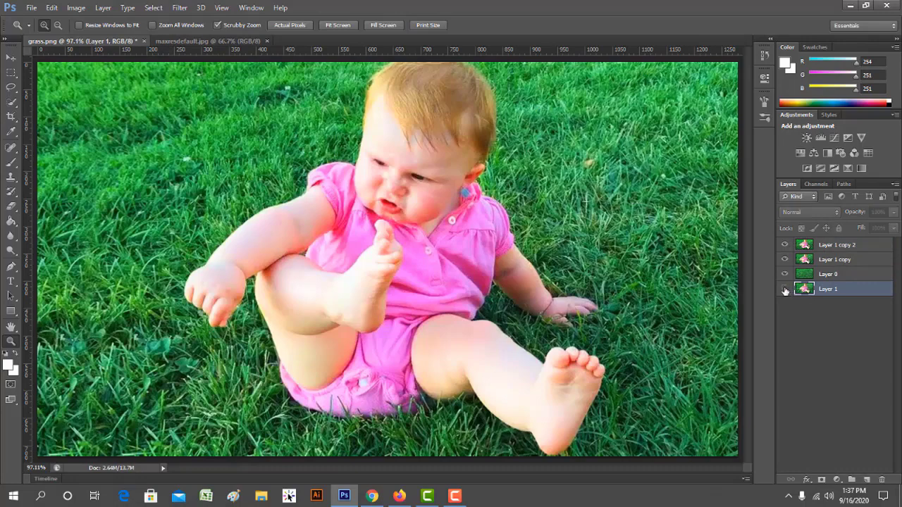
click(785, 245)
click(826, 276)
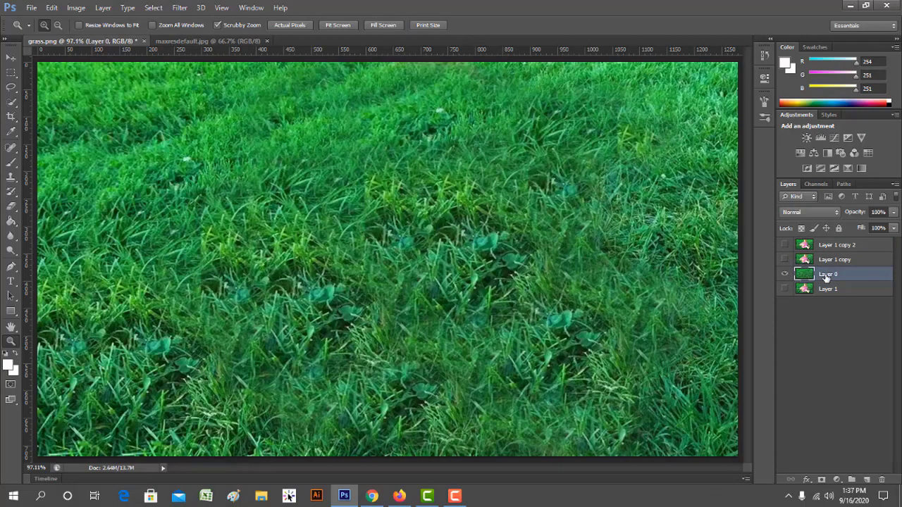
click(181, 8)
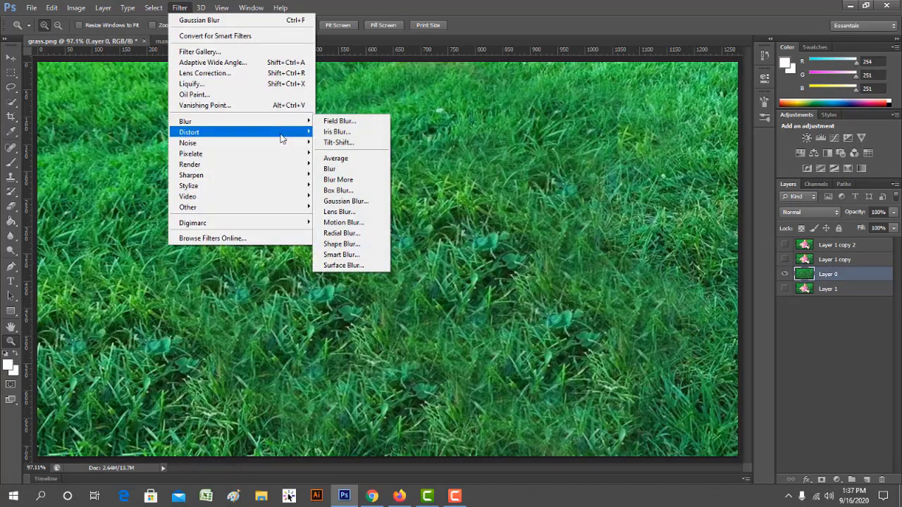
- Apply a heavy Gaussian Blur to the grass on Layer 0 and add an empty Layer 2 above it
click(341, 202)
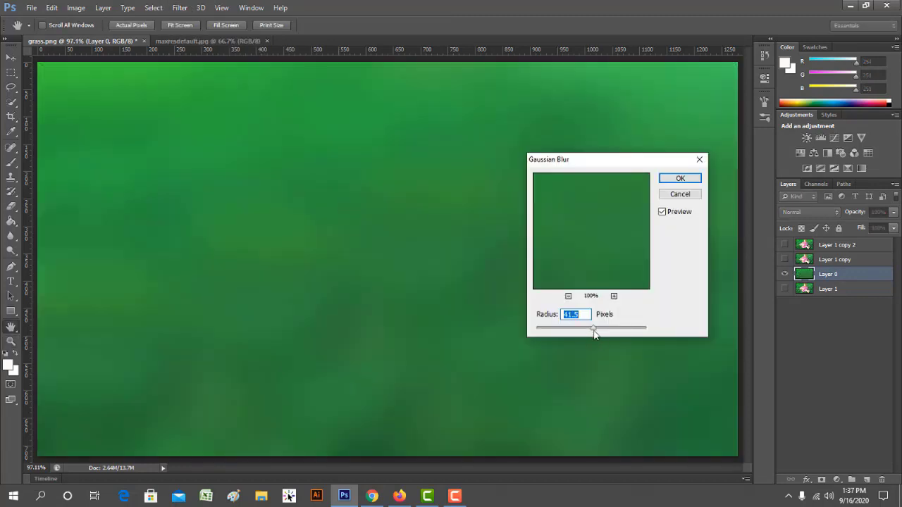
click(677, 179)
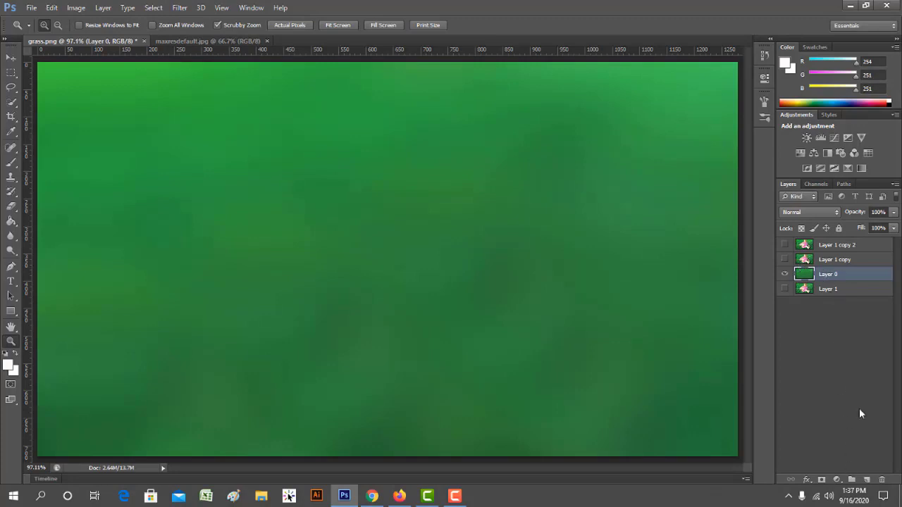
click(865, 480)
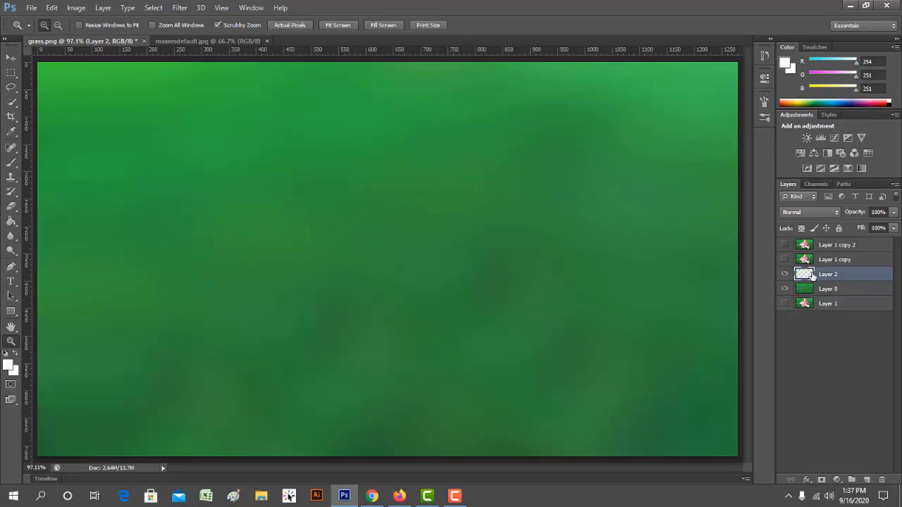
- Show Layer 1 copy and draw a large rectangular selection over the lower image
click(784, 260)
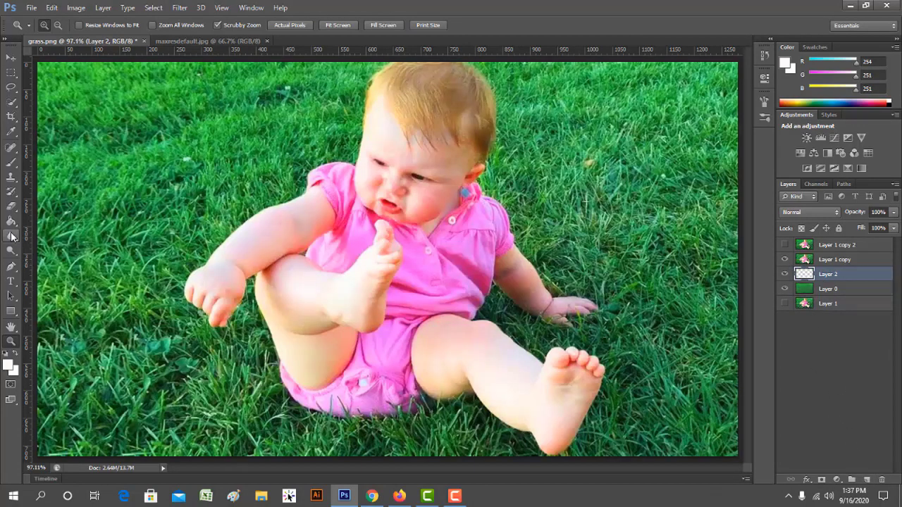
click(12, 74)
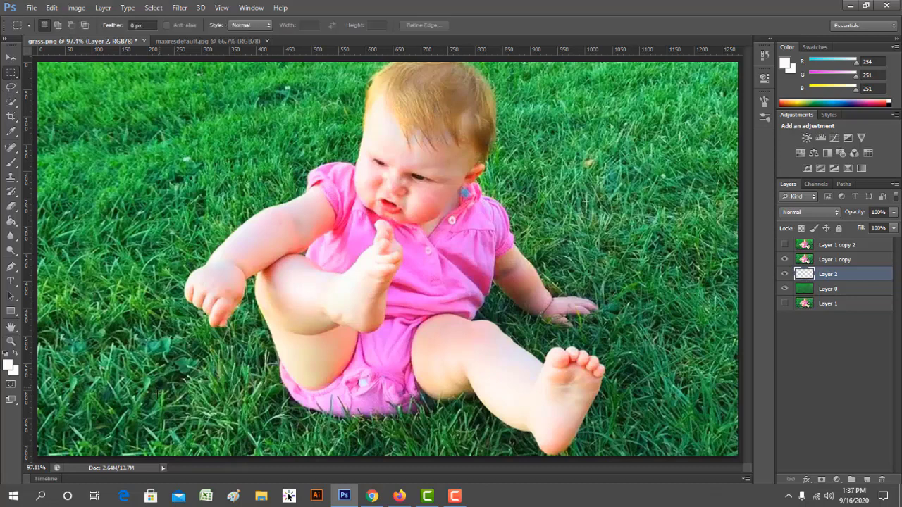
drag(137, 457, 644, 139)
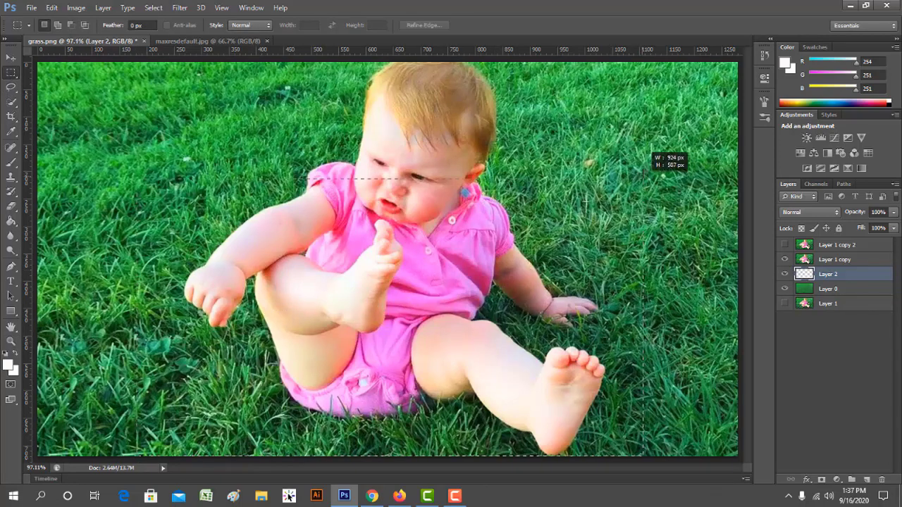
right_click(404, 165)
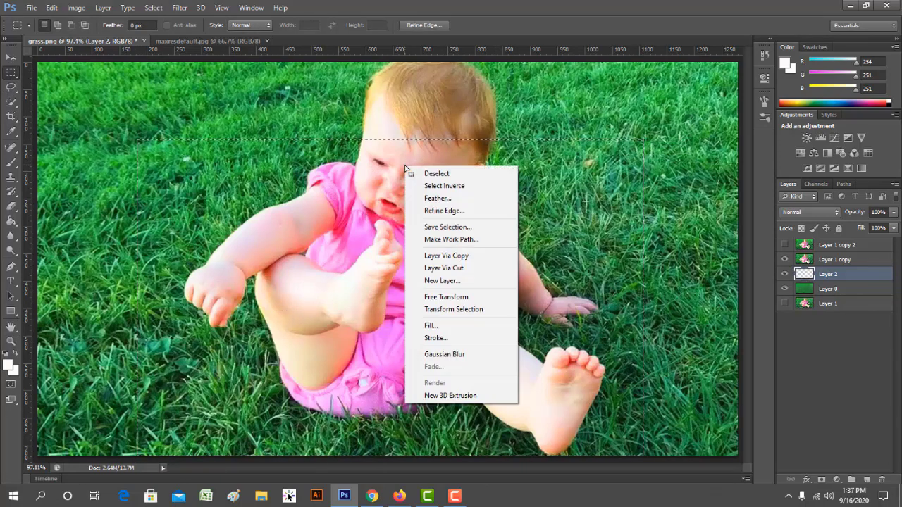
click(454, 310)
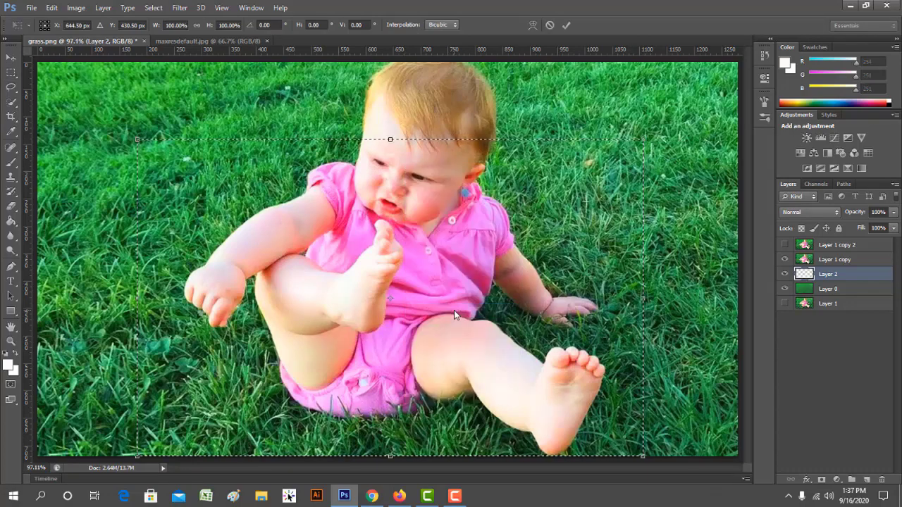
- Transform the selection in perspective, narrower at the top and wider at the bottom
click(52, 8)
mouse_move(68, 227)
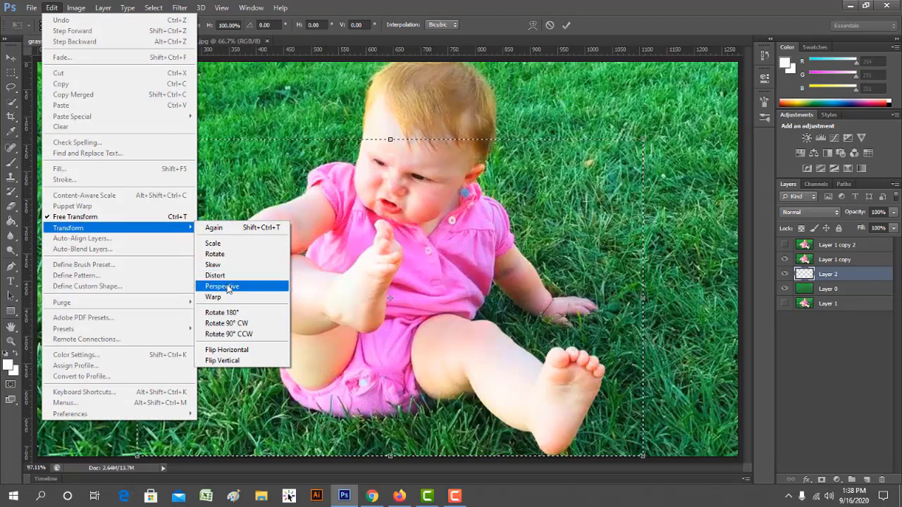
click(284, 287)
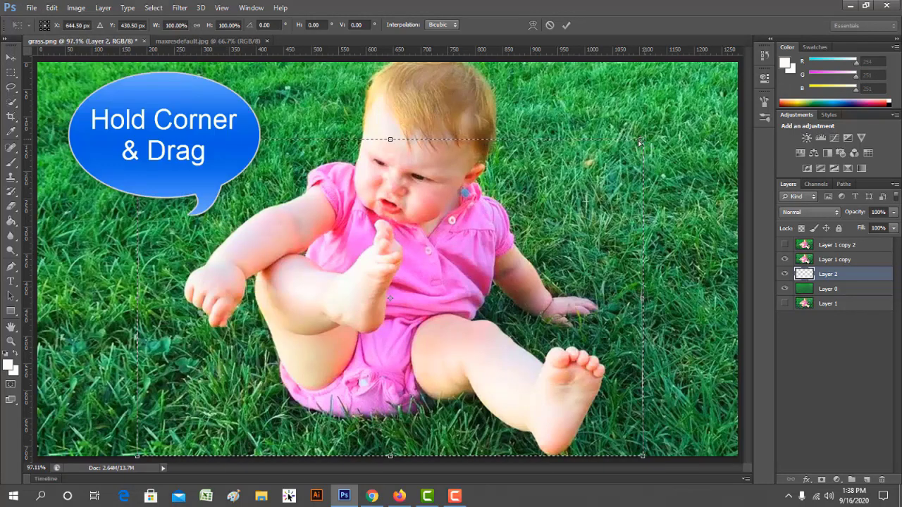
drag(644, 139, 573, 145)
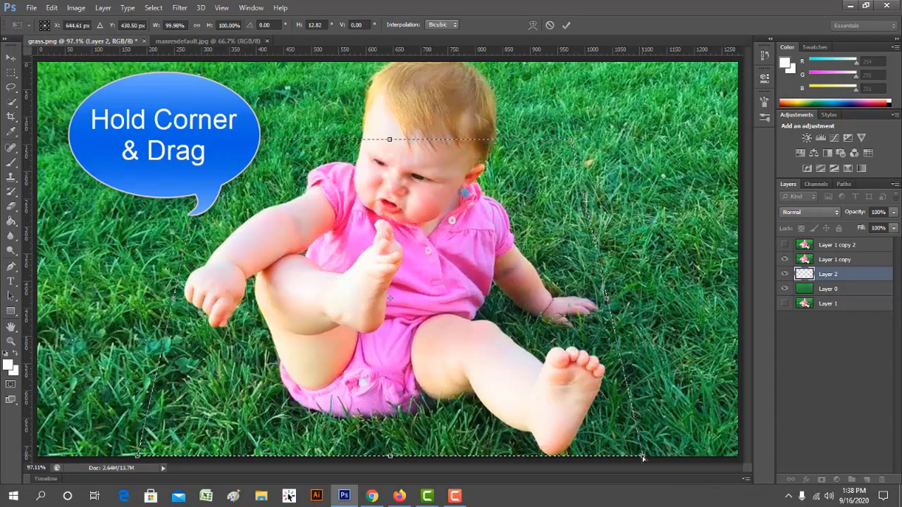
drag(643, 456, 712, 460)
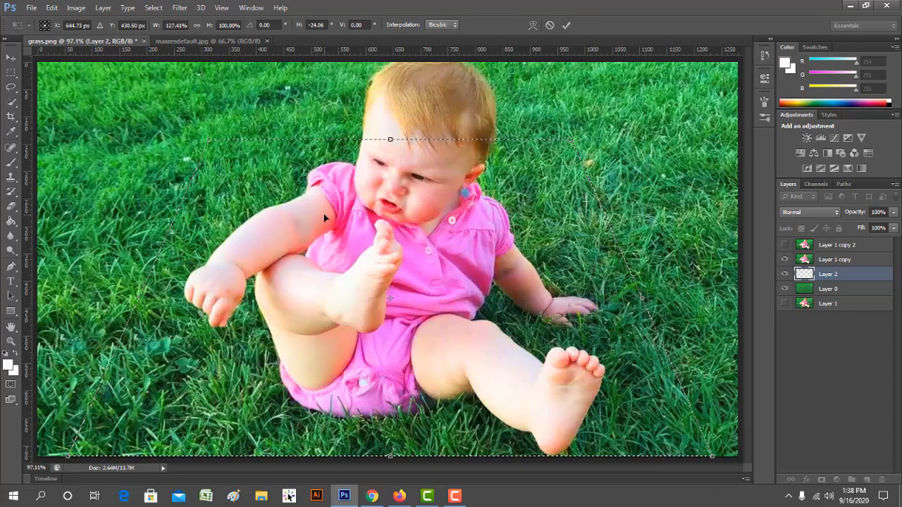
- Skew and adjust the selection's edges into the final tilted trapezoid and apply it
click(52, 8)
mouse_move(68, 228)
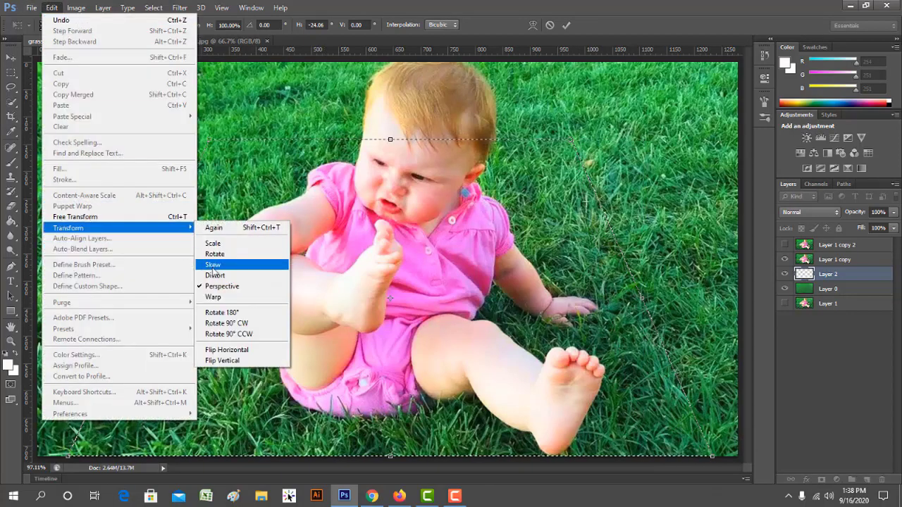
click(223, 249)
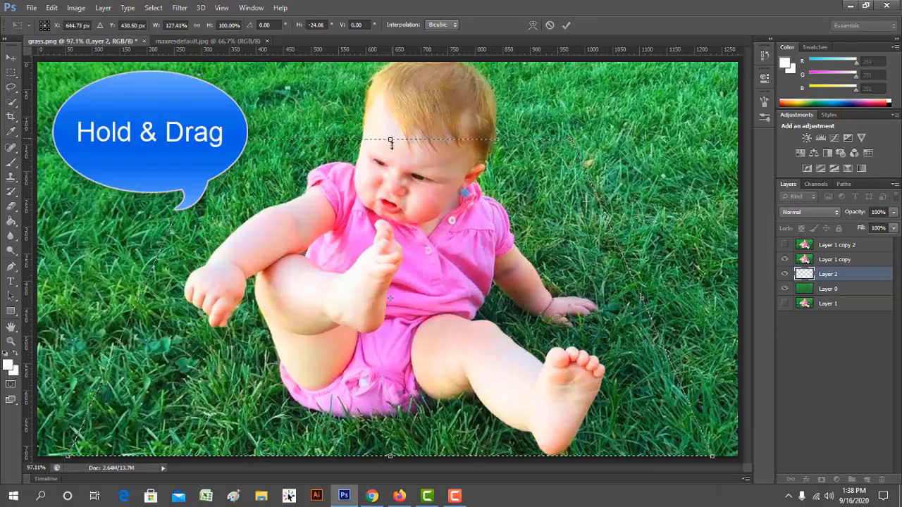
drag(390, 138, 396, 215)
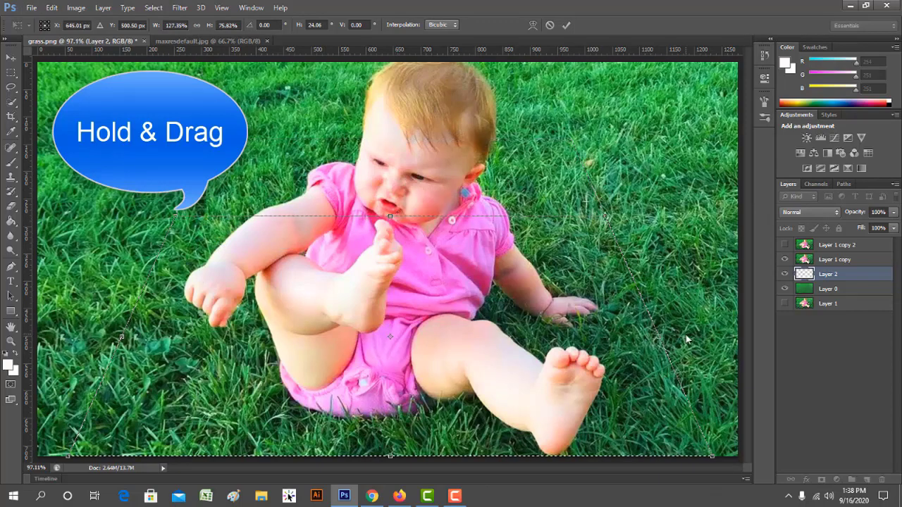
drag(659, 336, 666, 337)
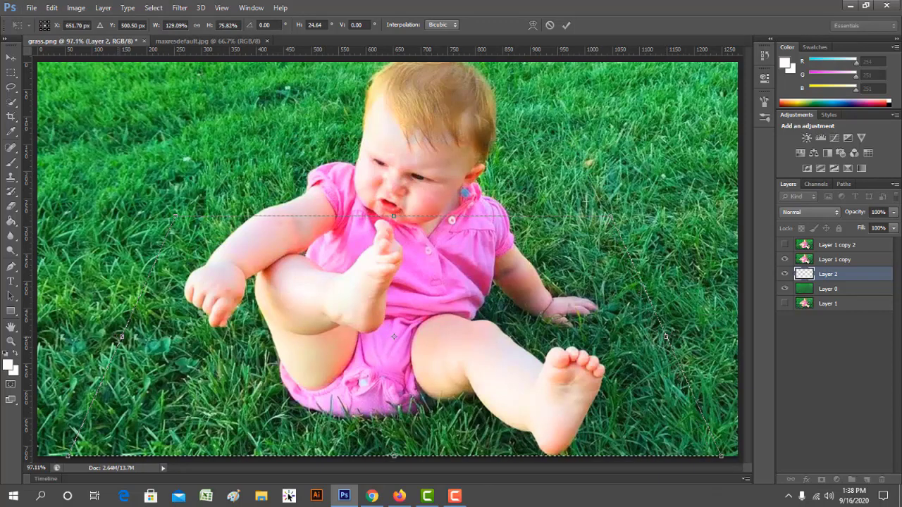
drag(121, 337, 107, 337)
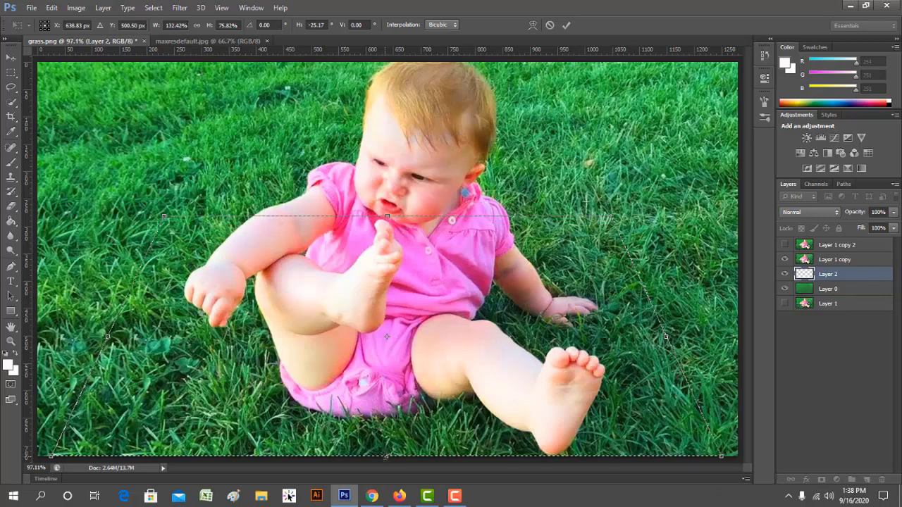
drag(387, 456, 387, 453)
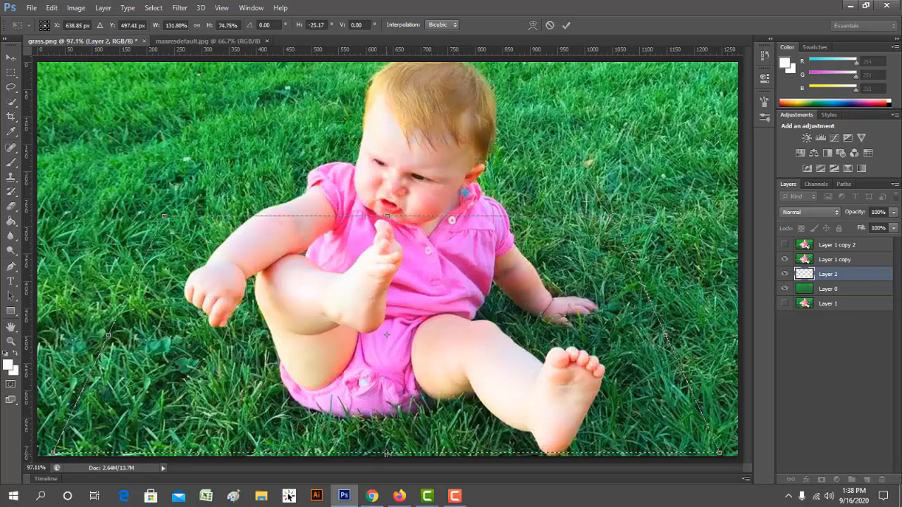
drag(108, 336, 113, 335)
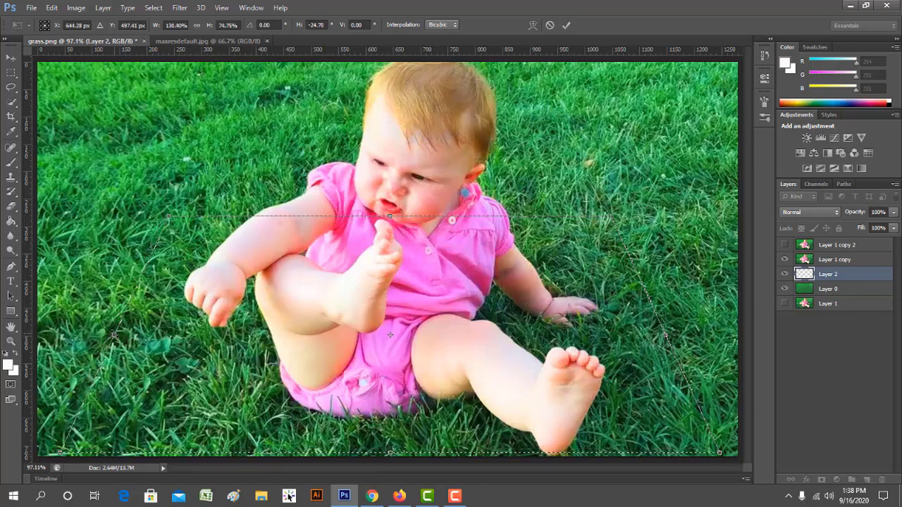
drag(390, 453, 390, 447)
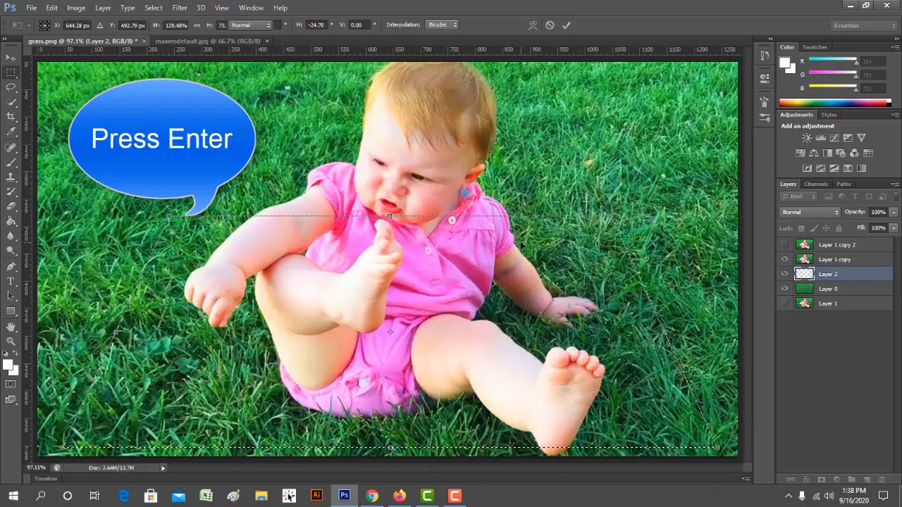
key(Return)
- Mask Layer 1 copy to the trapezoid selection and make Layer 1 copy 2 visible
click(832, 260)
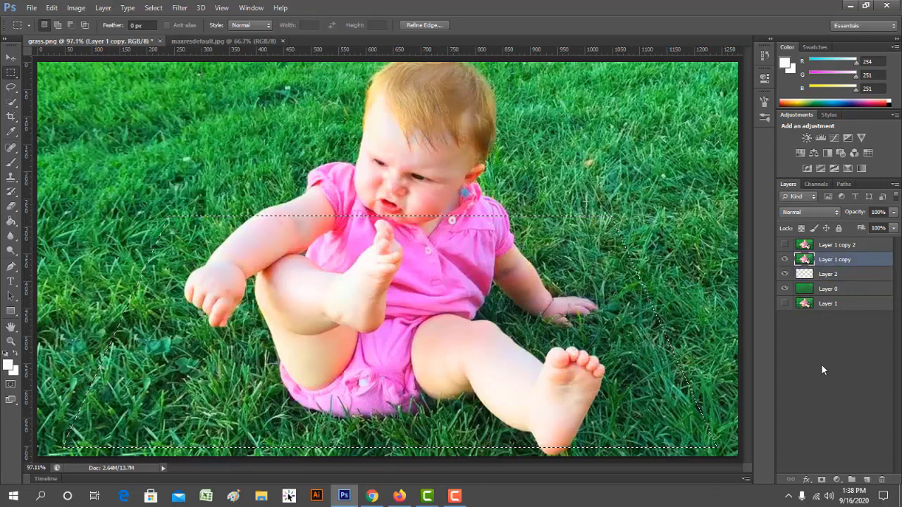
click(822, 480)
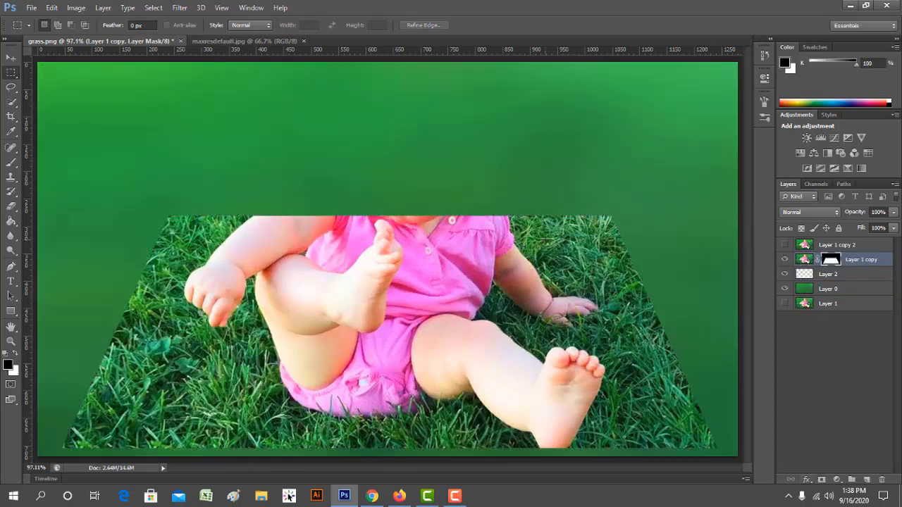
click(785, 245)
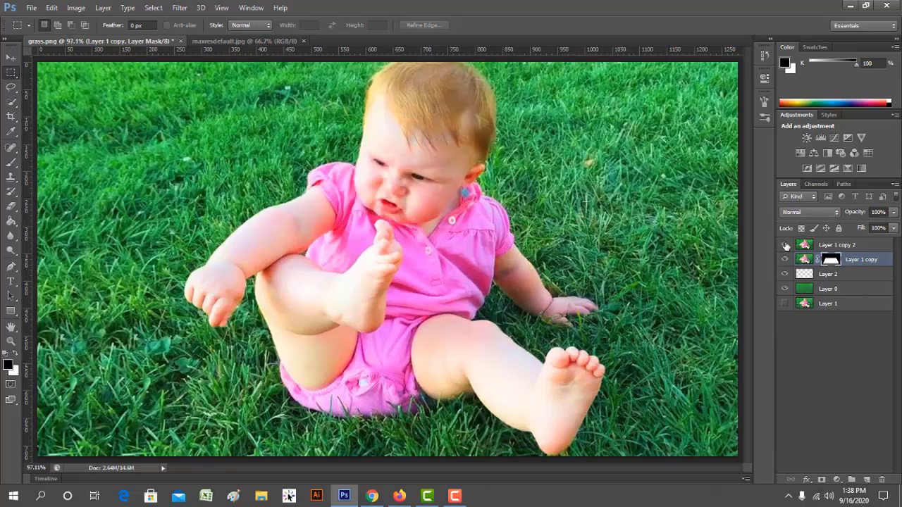
click(785, 245)
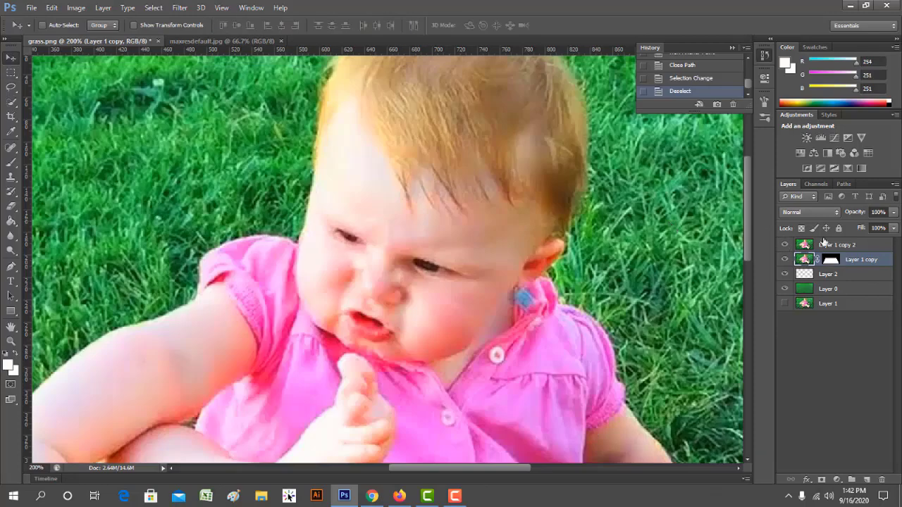
- On Layer 1 copy 2, trace a pen path from the baby's arm up to the head
click(837, 244)
click(11, 266)
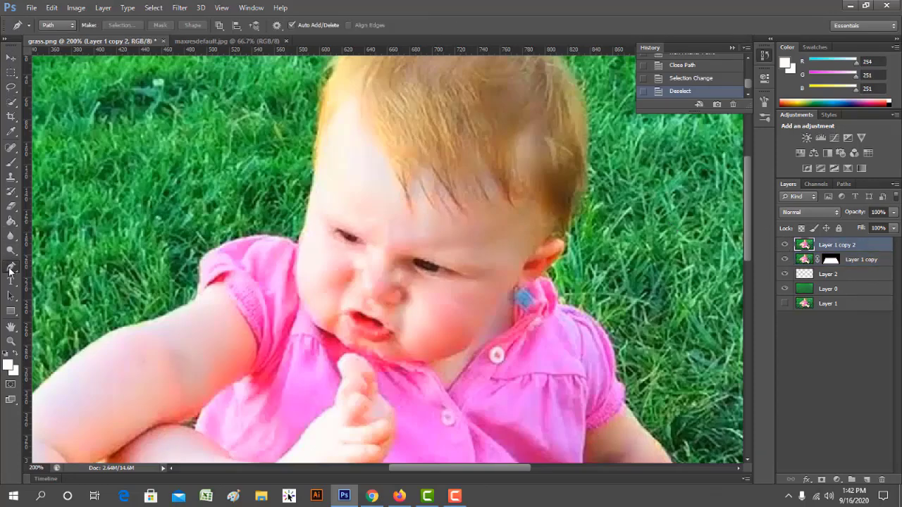
click(76, 353)
click(148, 322)
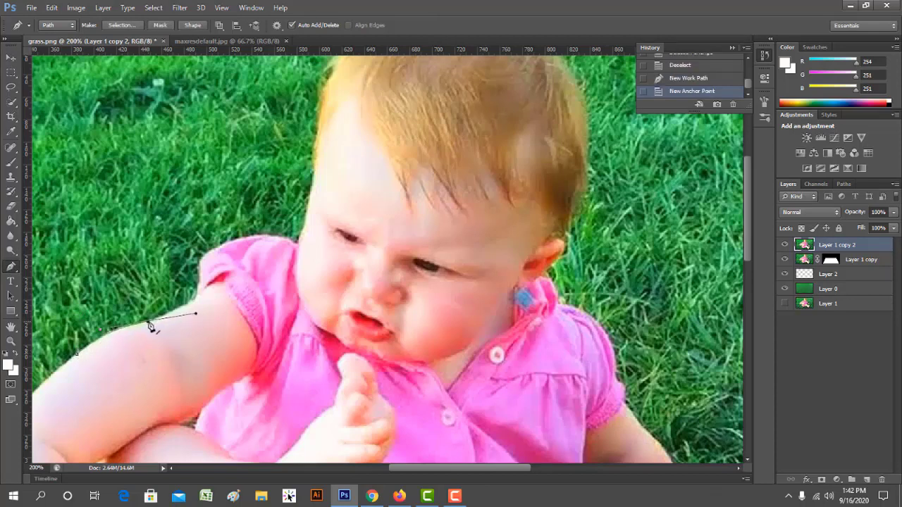
click(193, 302)
click(201, 268)
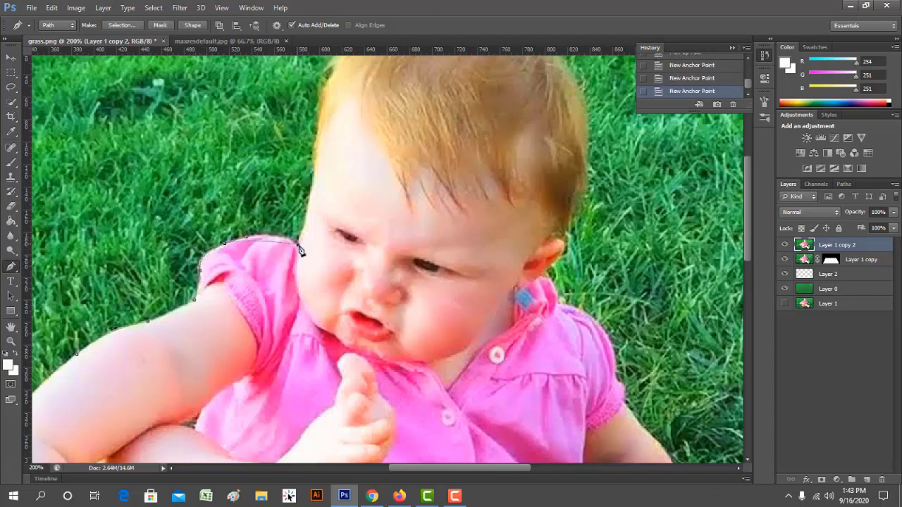
click(304, 228)
click(308, 196)
click(314, 171)
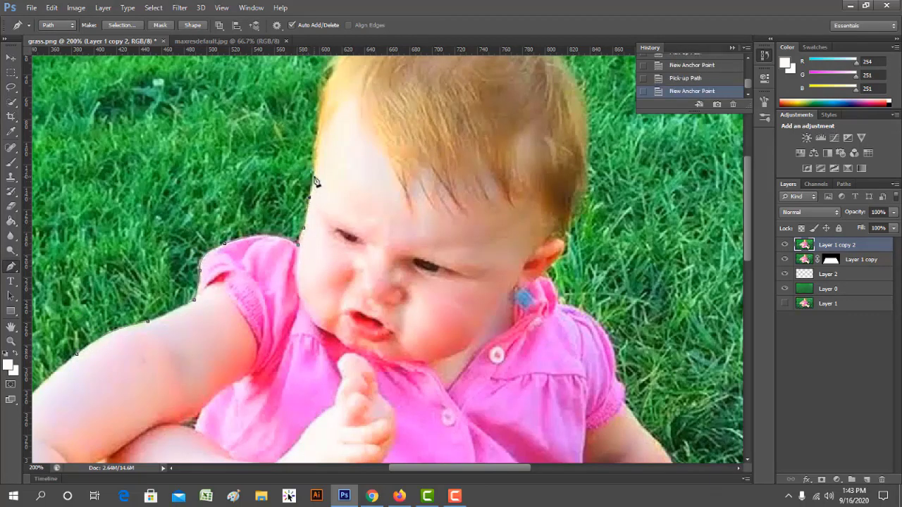
click(321, 129)
click(336, 71)
- Continue the path across the top of the head and along the body, closing it
scroll(337, 74, up, 2)
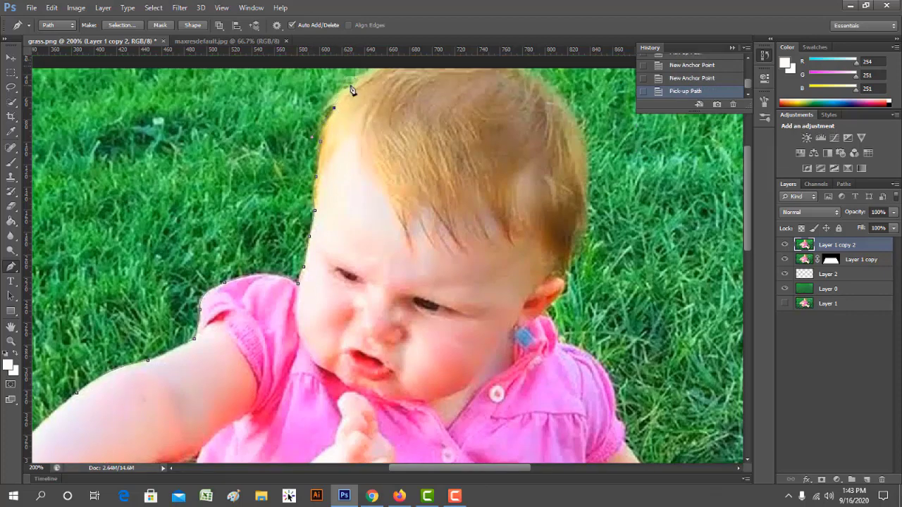
click(351, 85)
click(375, 69)
scroll(608, 446, down, 2)
click(634, 420)
click(395, 426)
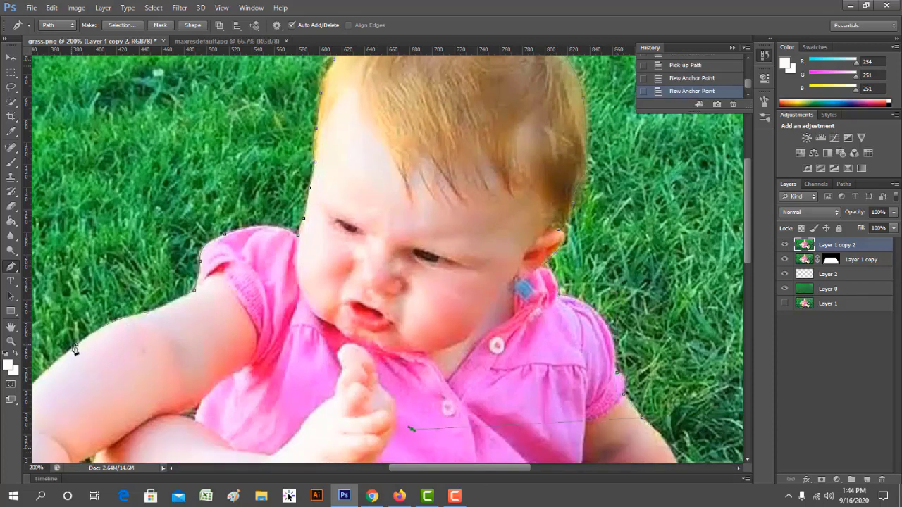
click(77, 346)
- Convert the path to a selection, mask Layer 1 copy 2 with it, and fit the view
right_click(454, 109)
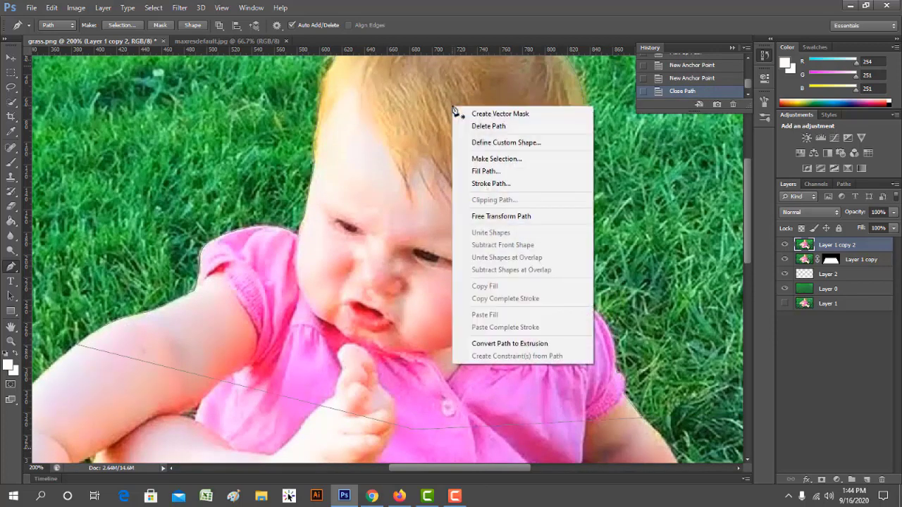
click(502, 159)
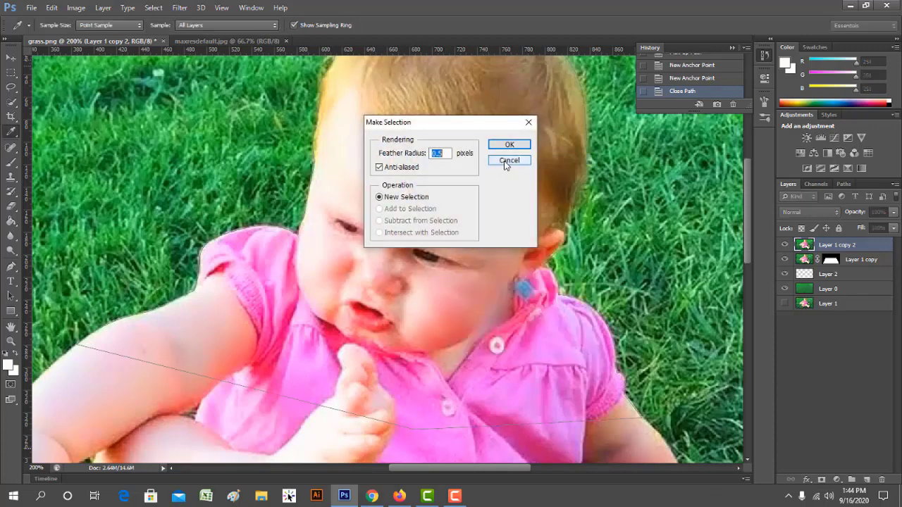
click(509, 145)
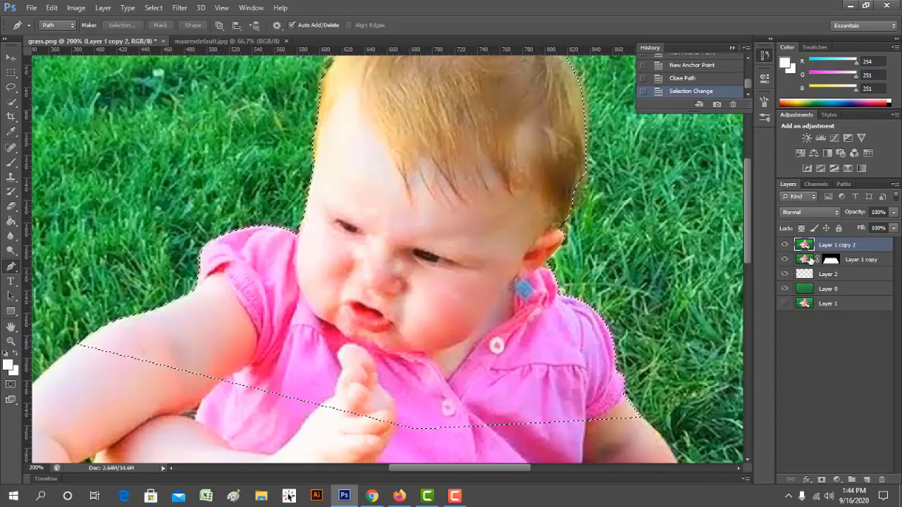
click(821, 480)
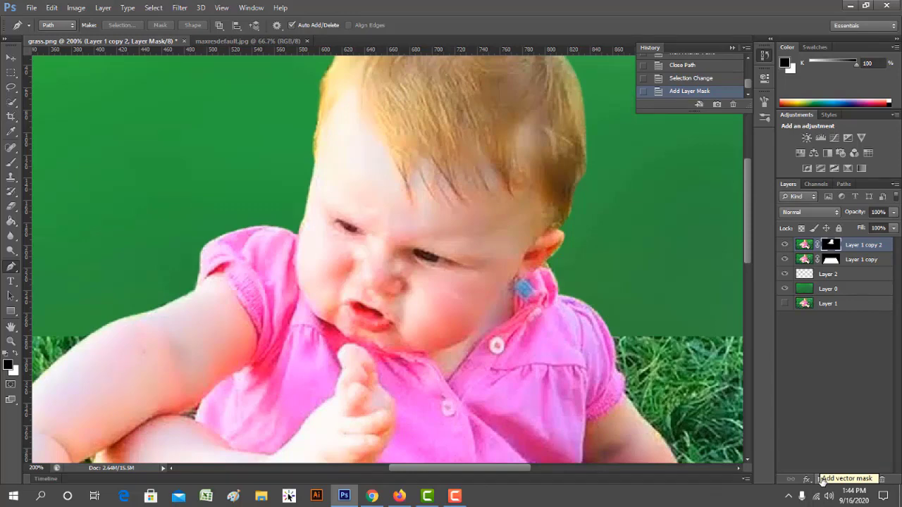
key(ctrl+0)
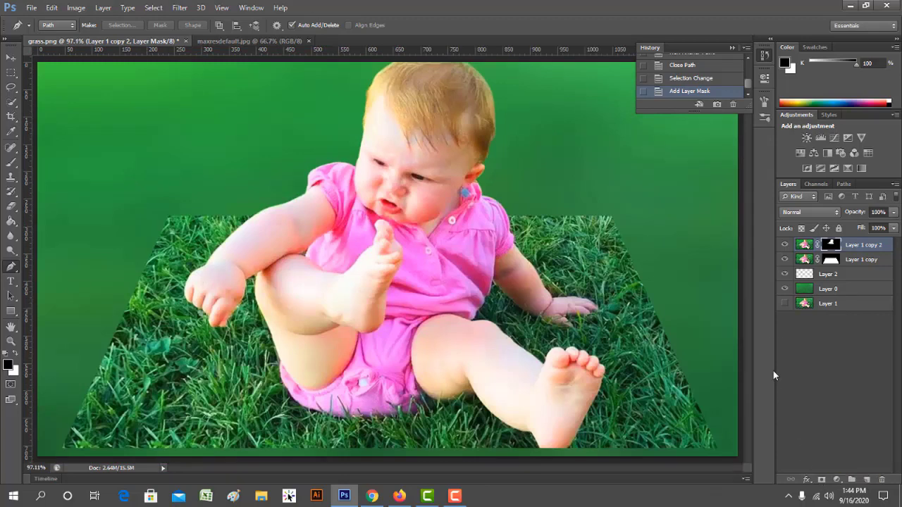
- Give Layer 1 copy a Stroke effect: size 15 px, position Inside, colour white
click(832, 261)
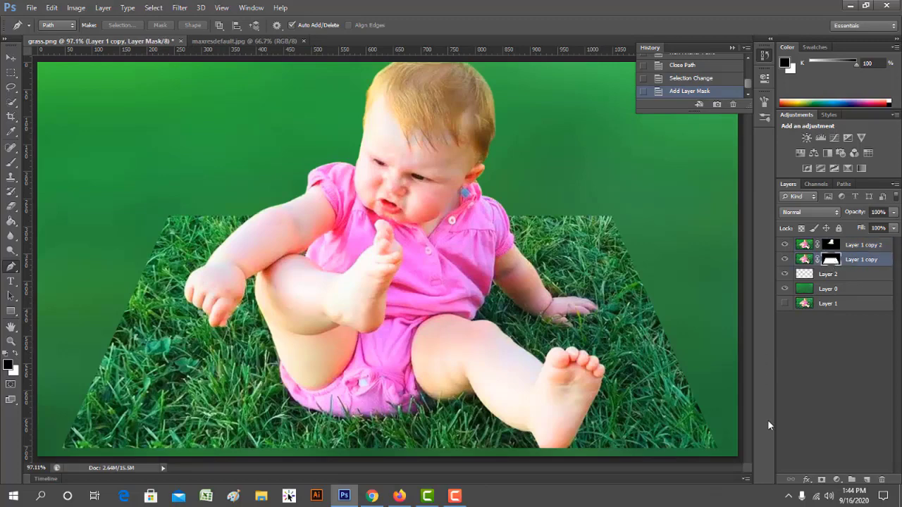
click(807, 480)
click(798, 373)
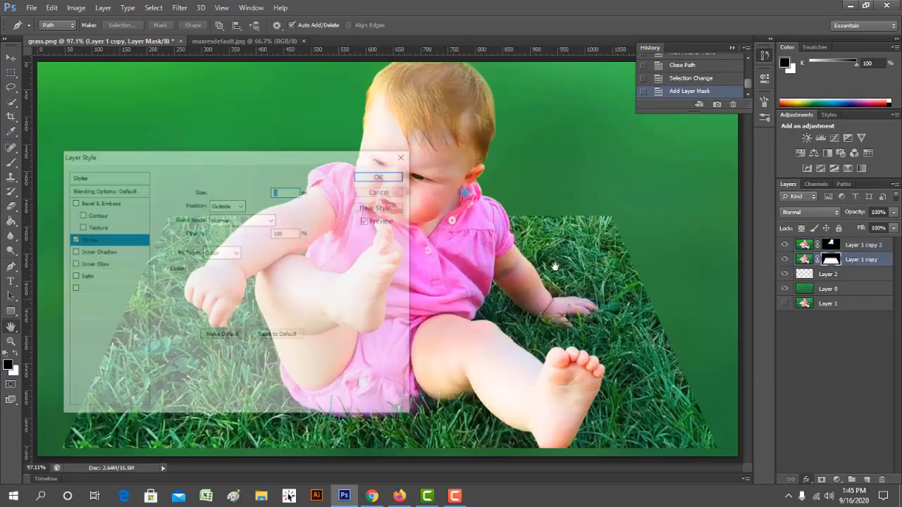
text(15)
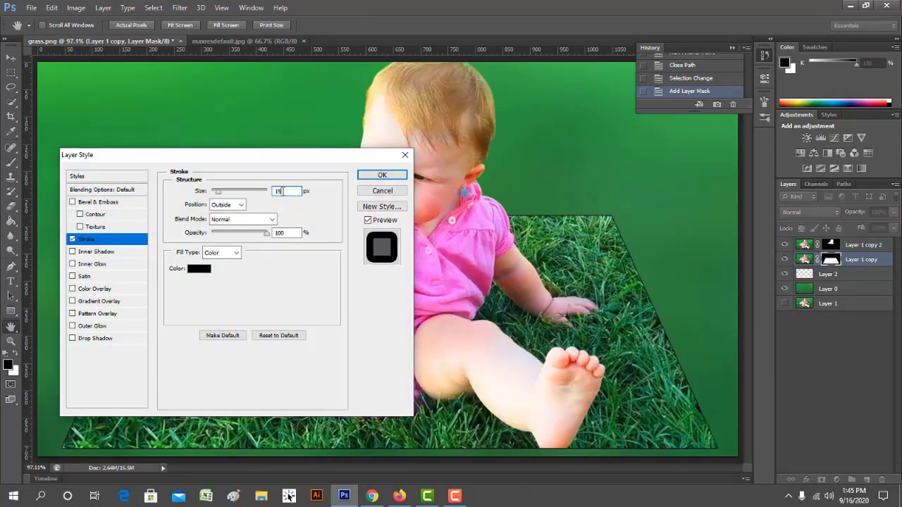
click(226, 204)
click(225, 225)
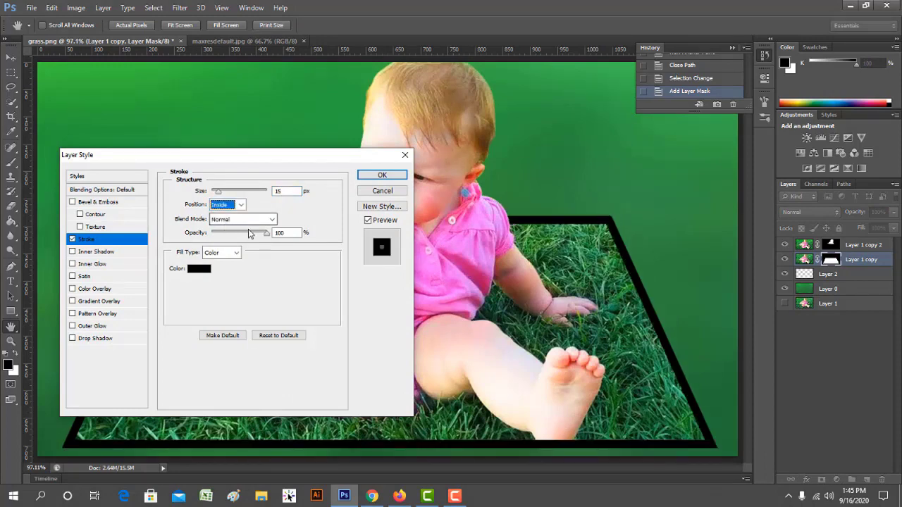
click(200, 269)
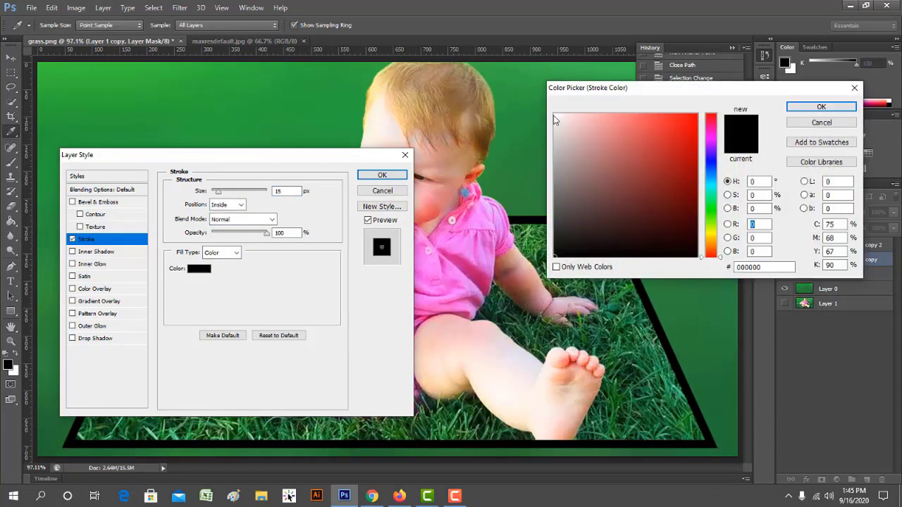
click(555, 115)
click(811, 107)
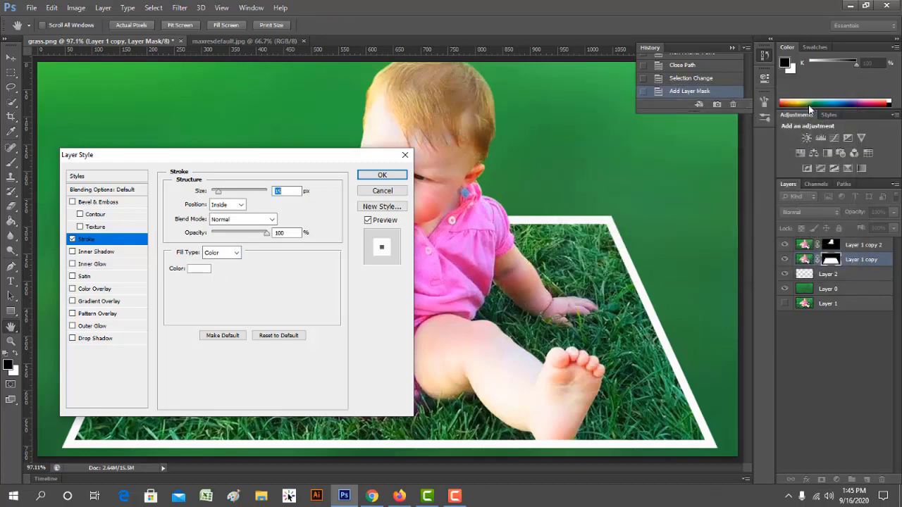
click(382, 176)
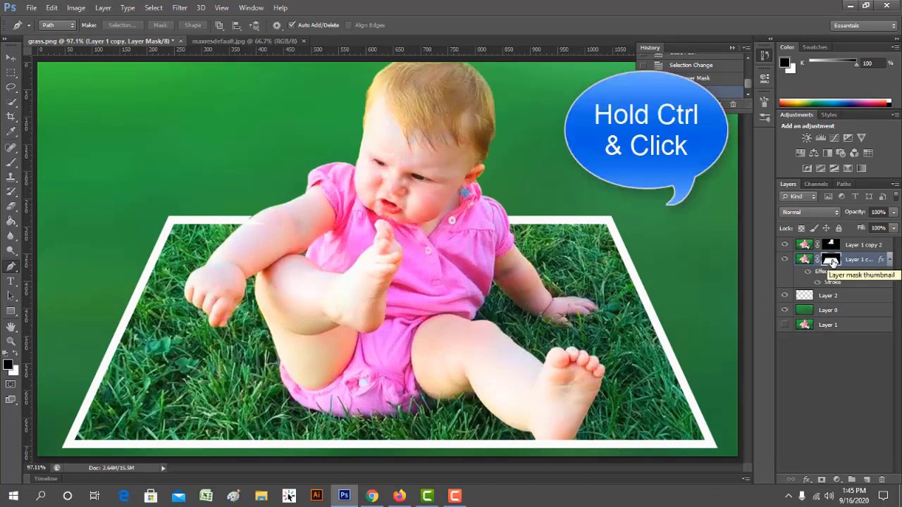
- Load the grass patch's mask as a selection and fill it with black on new Layer 3
ctrl+click(831, 261)
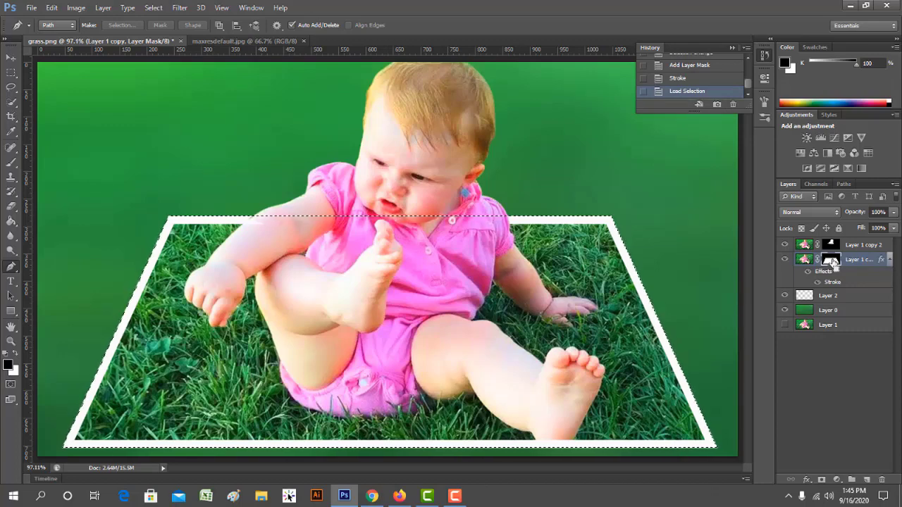
ctrl+click(867, 480)
key(x)
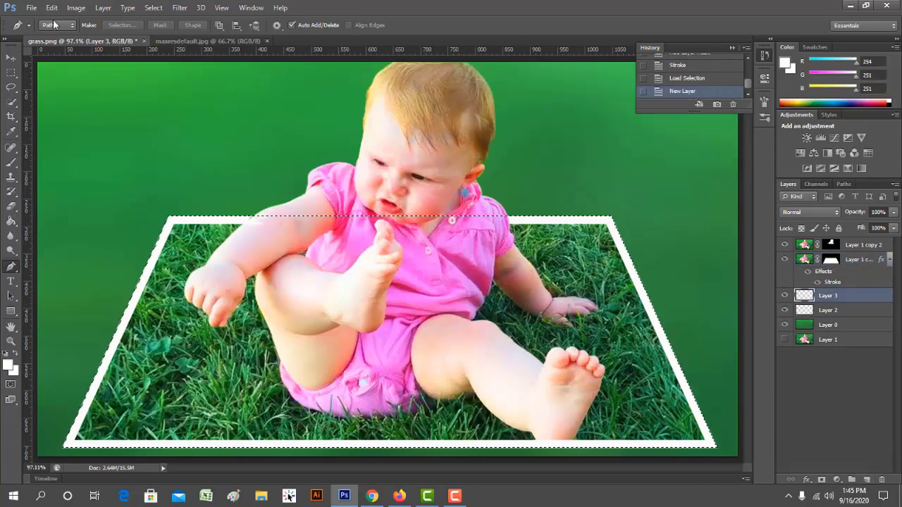
click(51, 7)
click(63, 179)
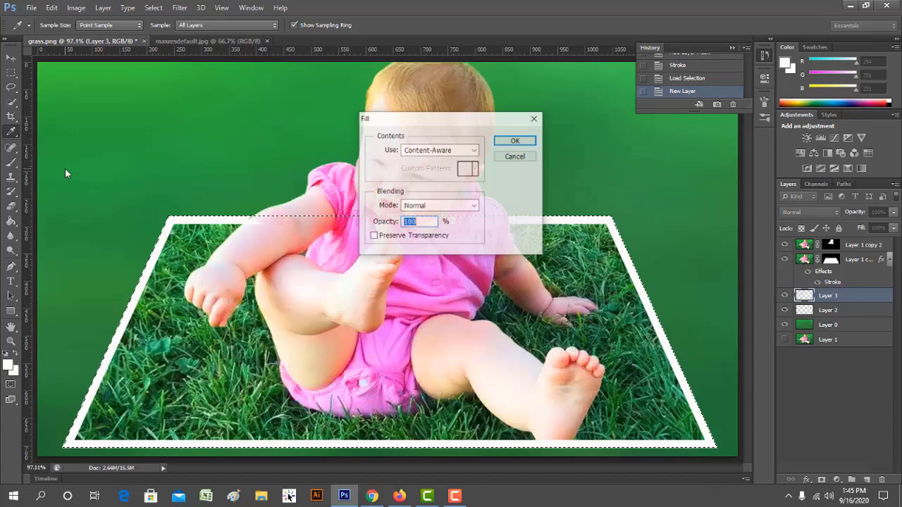
click(413, 152)
click(423, 231)
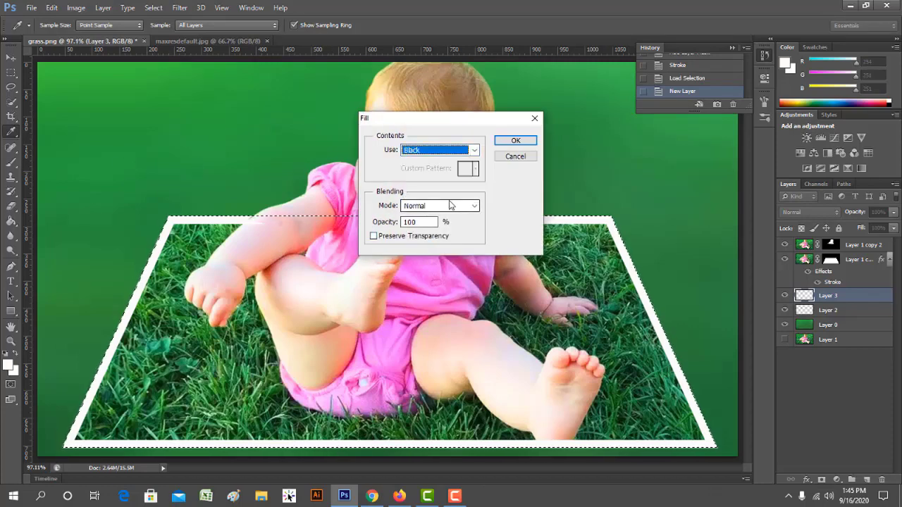
click(512, 141)
- Deselect and unlink Layer 1 copy's mask from its photo
key(p)
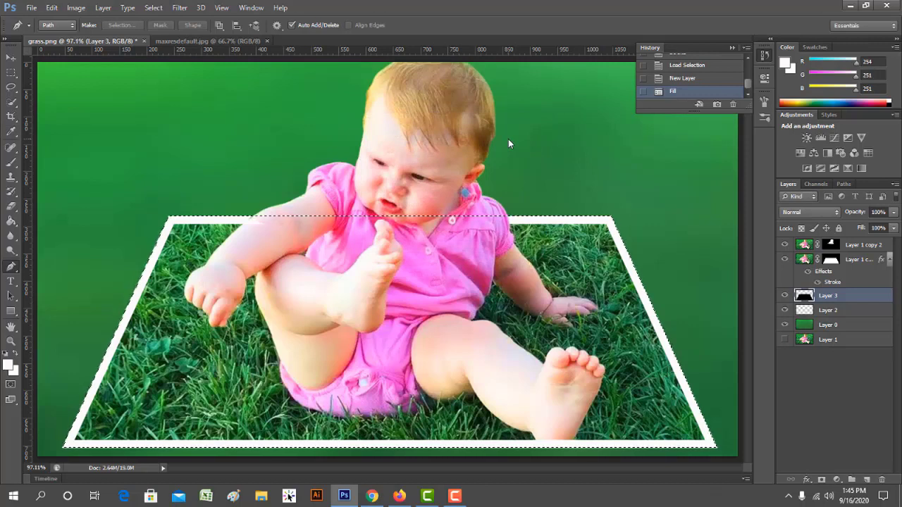
key(ctrl+d)
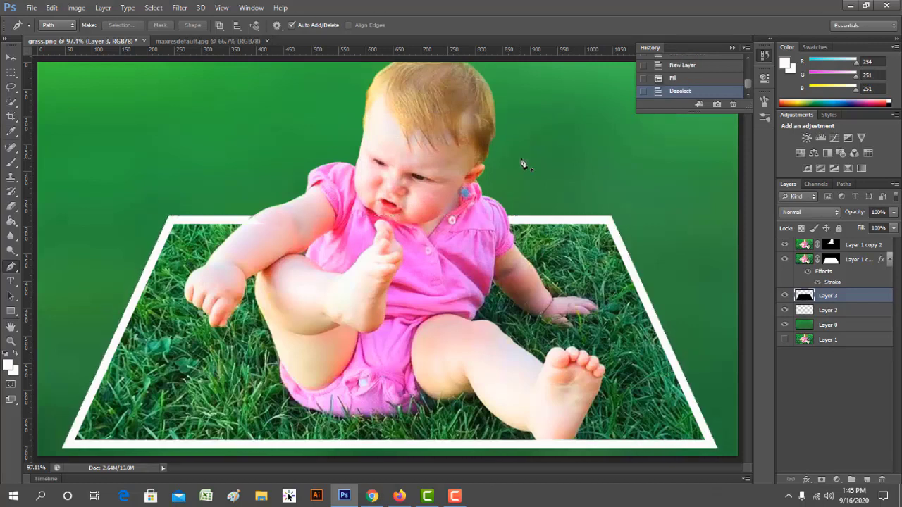
click(831, 260)
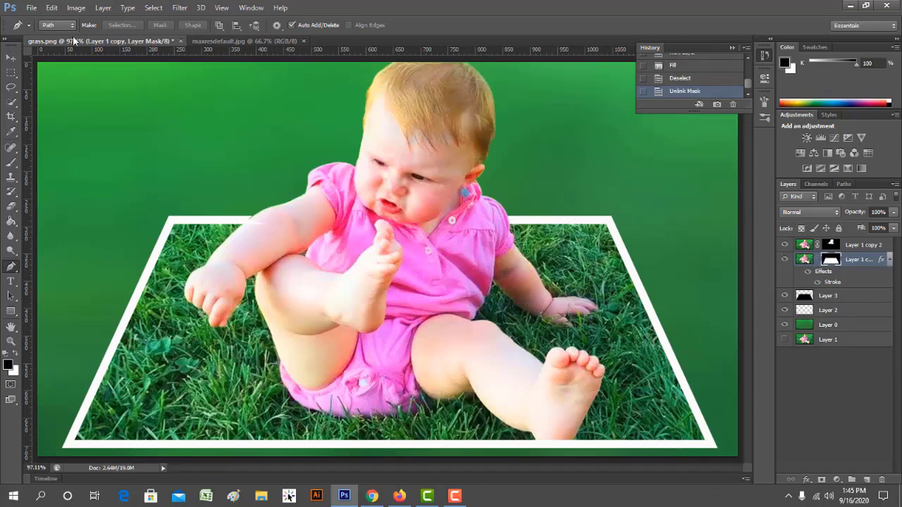
- Warp the white-bordered photo by pulling all four corners up and outward, then commit
click(51, 7)
mouse_move(68, 227)
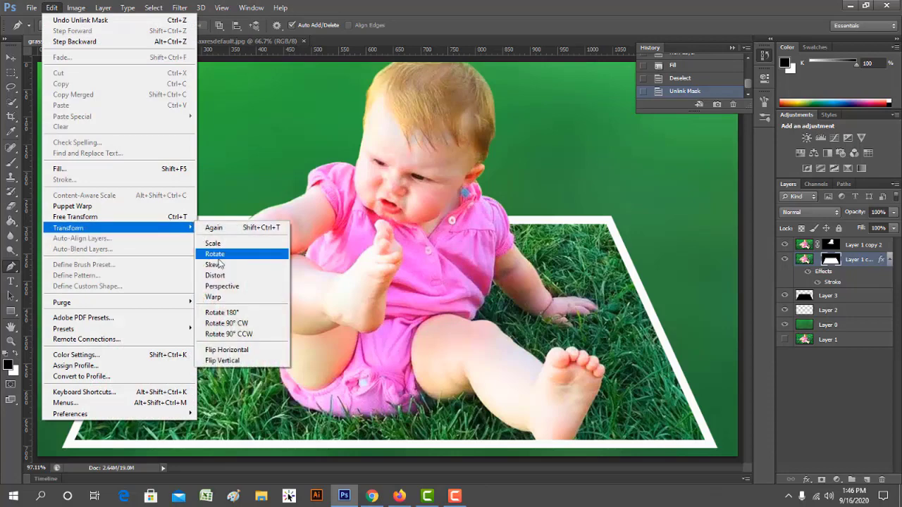
click(226, 296)
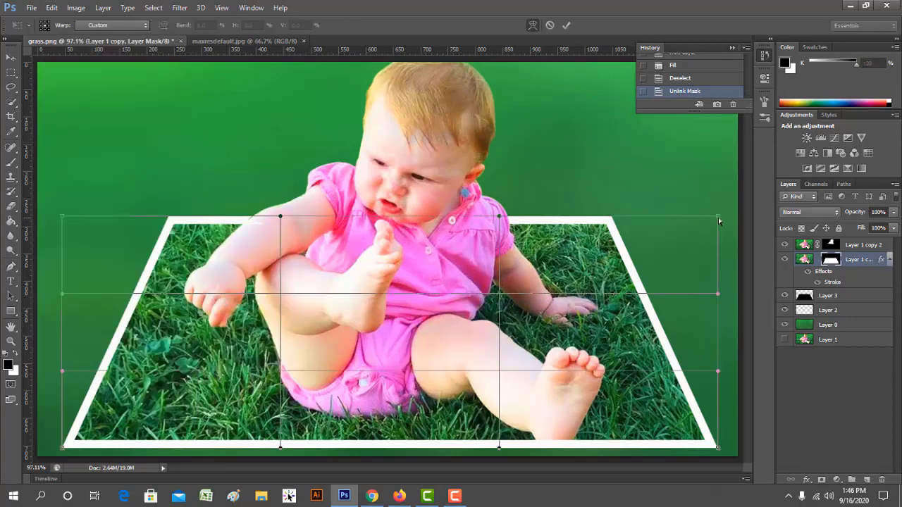
drag(718, 221, 730, 188)
drag(64, 217, 62, 198)
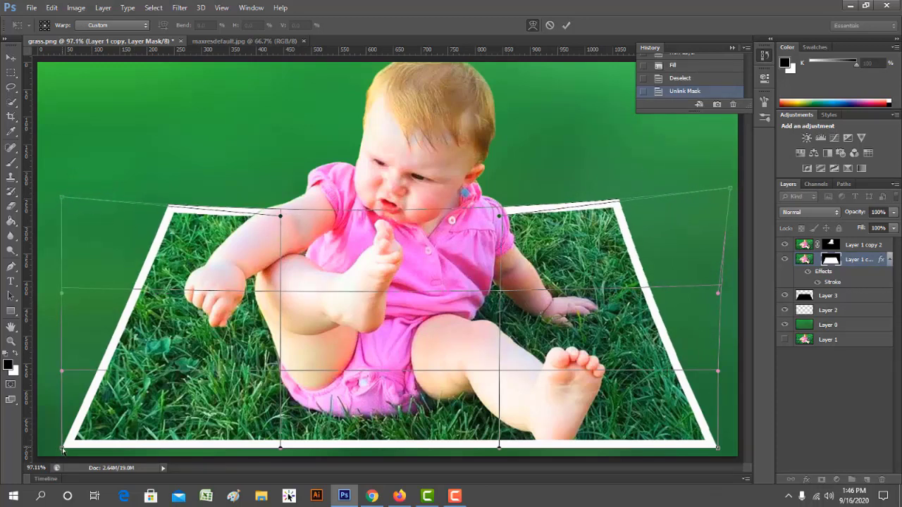
drag(63, 449, 47, 410)
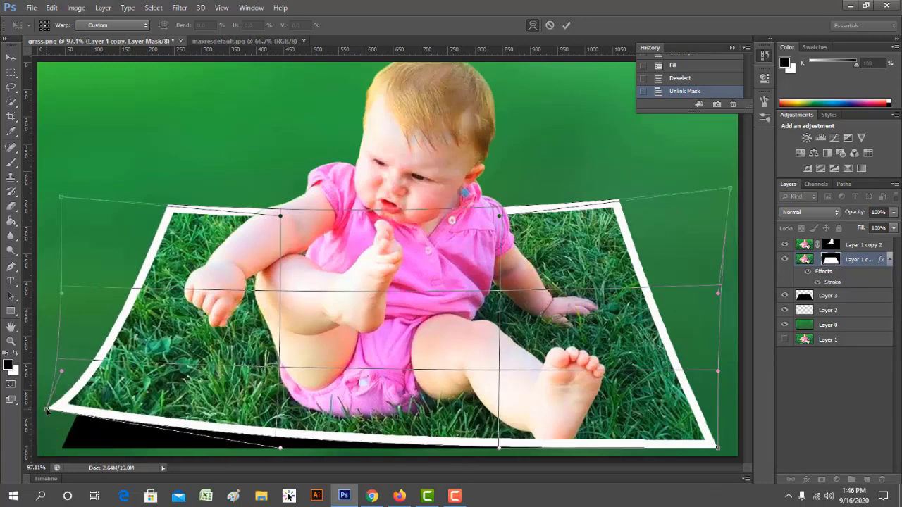
drag(717, 449, 731, 422)
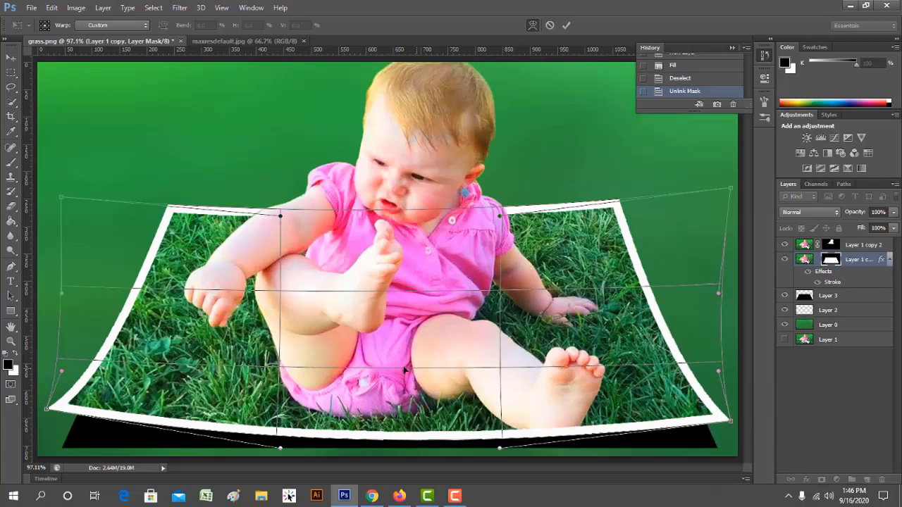
drag(62, 197, 64, 192)
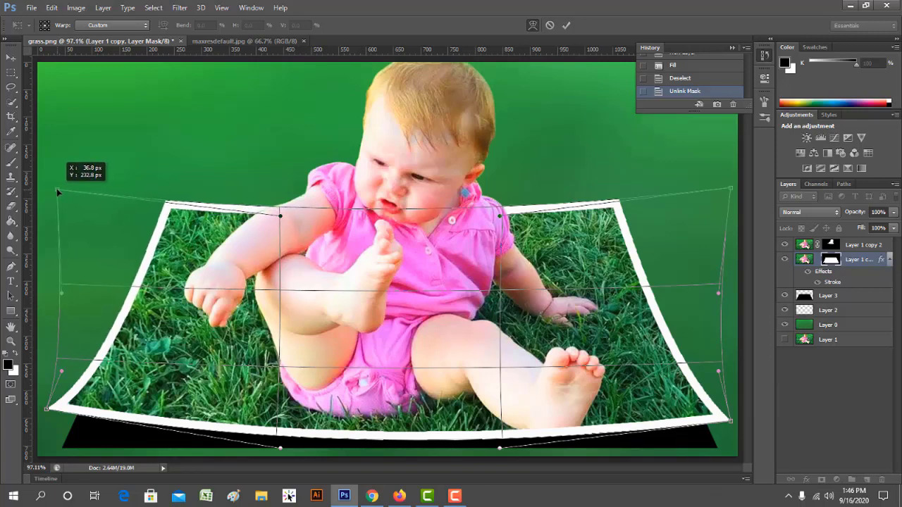
drag(58, 190, 56, 182)
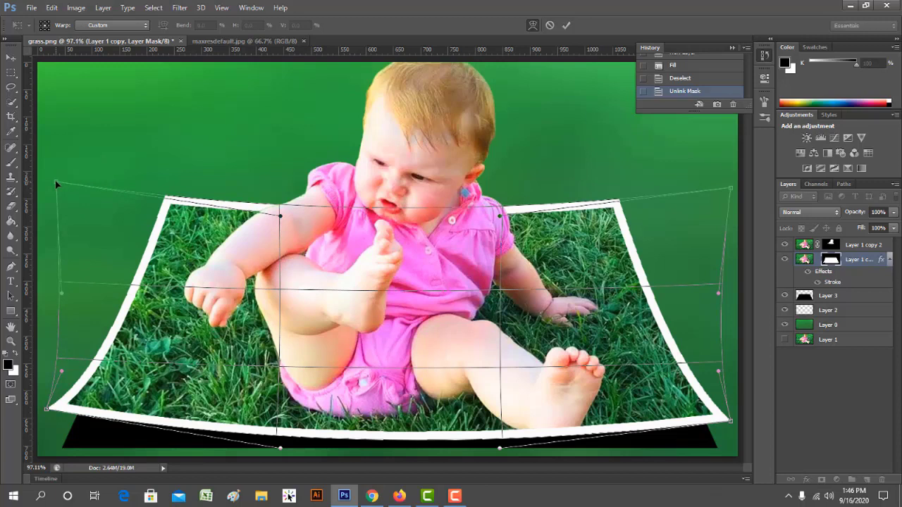
key(Return)
click(823, 296)
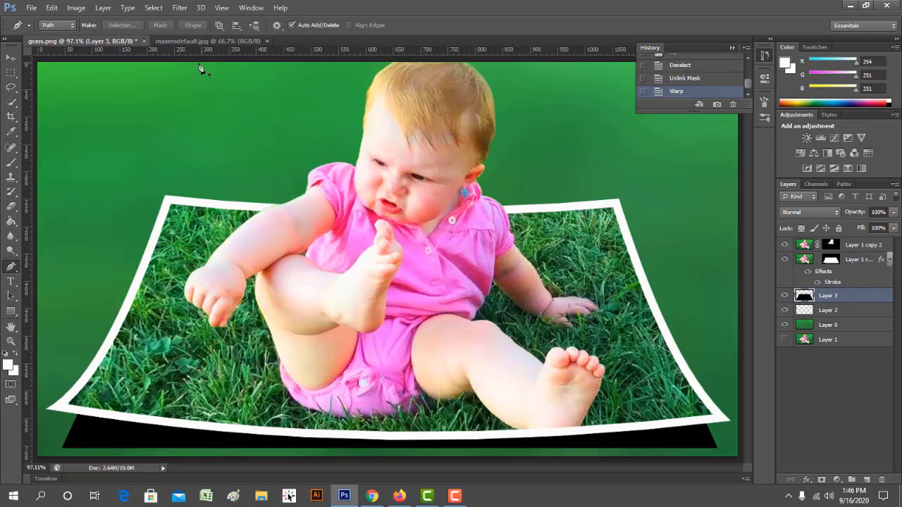
- Apply a Gaussian Blur of about 9 px radius to the black shadow on Layer 3
click(181, 7)
mouse_move(186, 122)
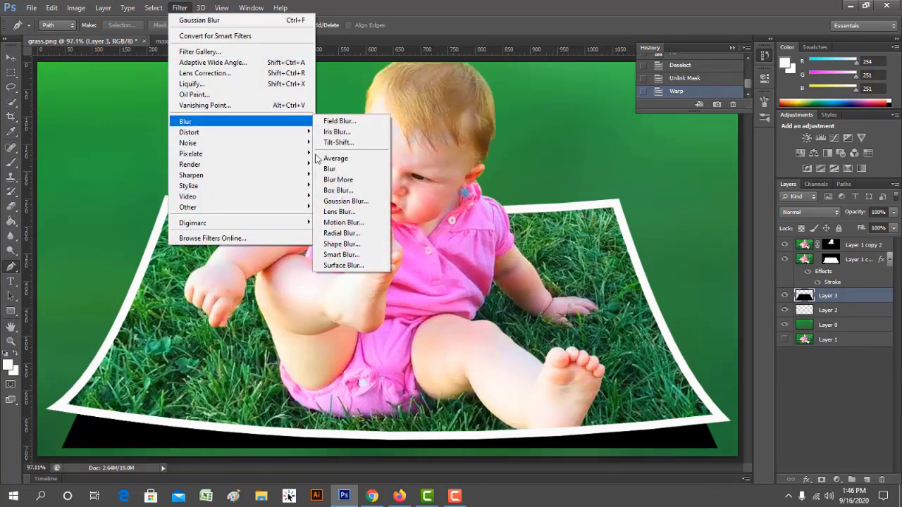
click(346, 202)
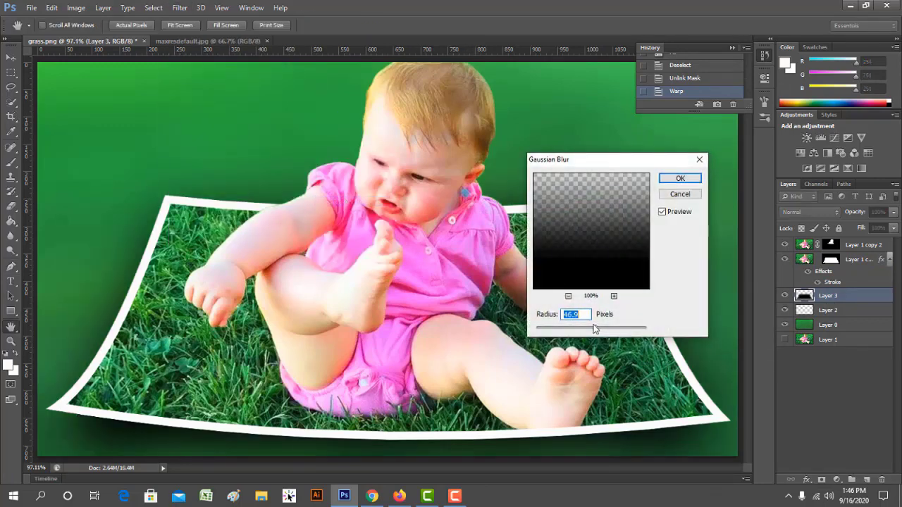
drag(597, 328, 577, 329)
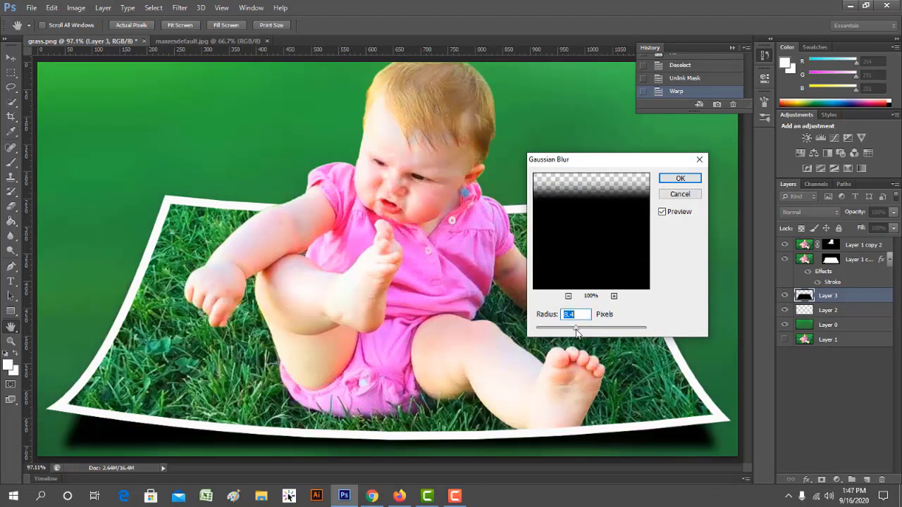
drag(577, 332, 580, 333)
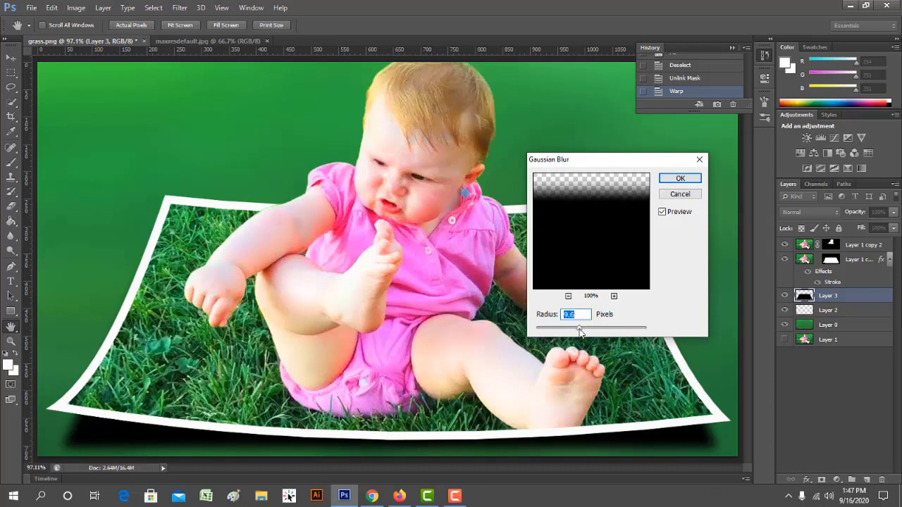
click(680, 179)
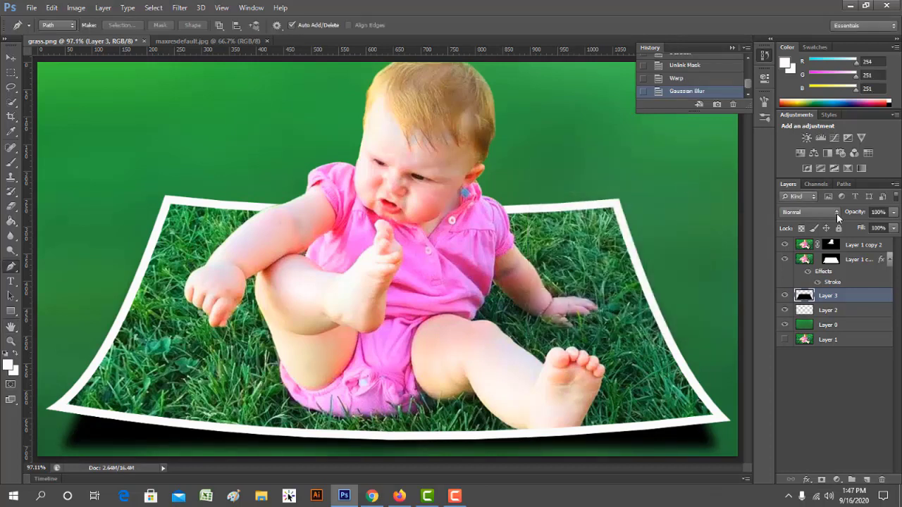
- Set the shadow layer's opacity to 62%
click(892, 213)
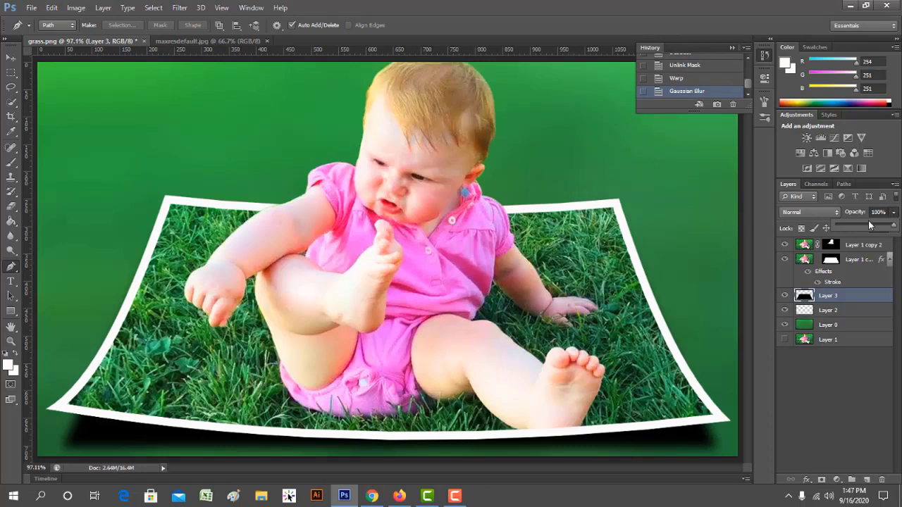
drag(870, 226, 869, 228)
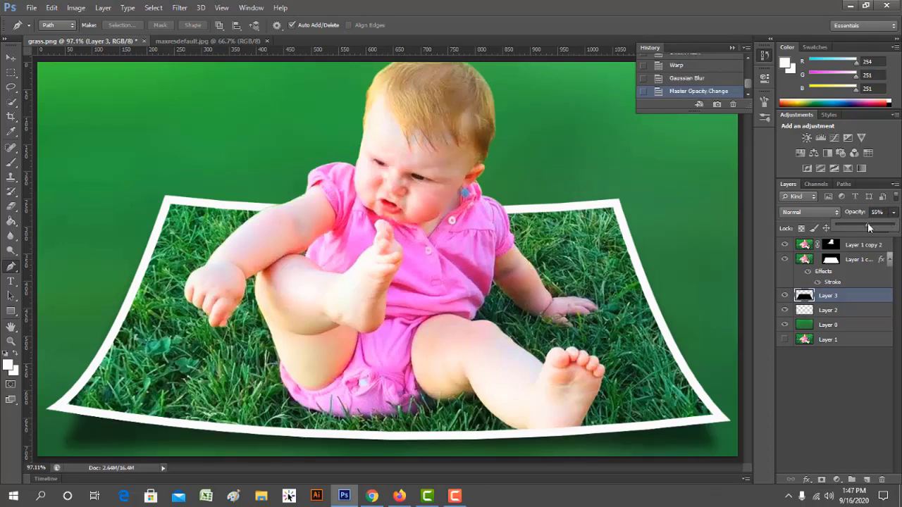
drag(869, 228, 873, 227)
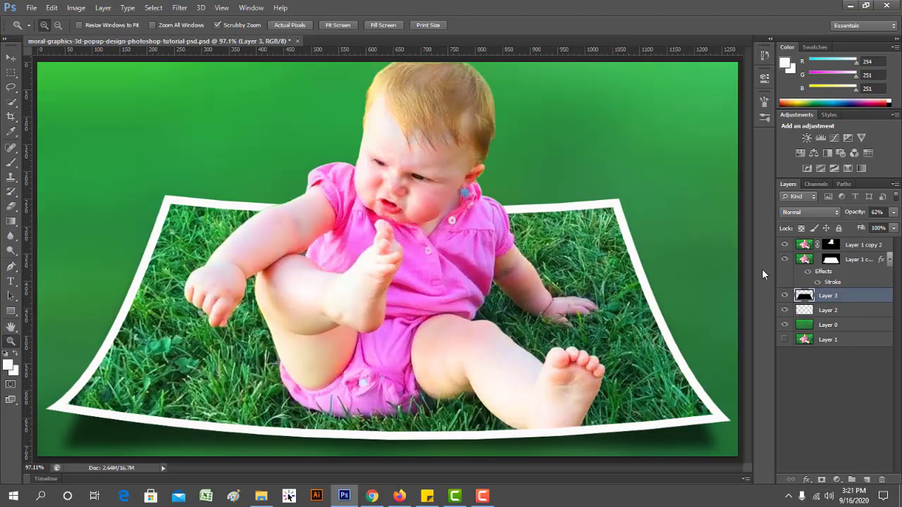
- Add a linear 90° green-to-white Gradient Fill 1 layer directly above Layer 0
click(834, 326)
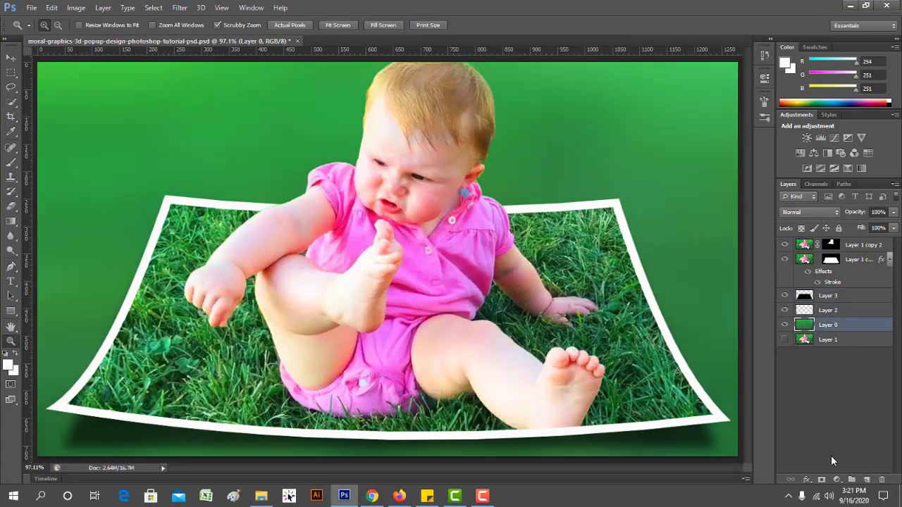
click(837, 480)
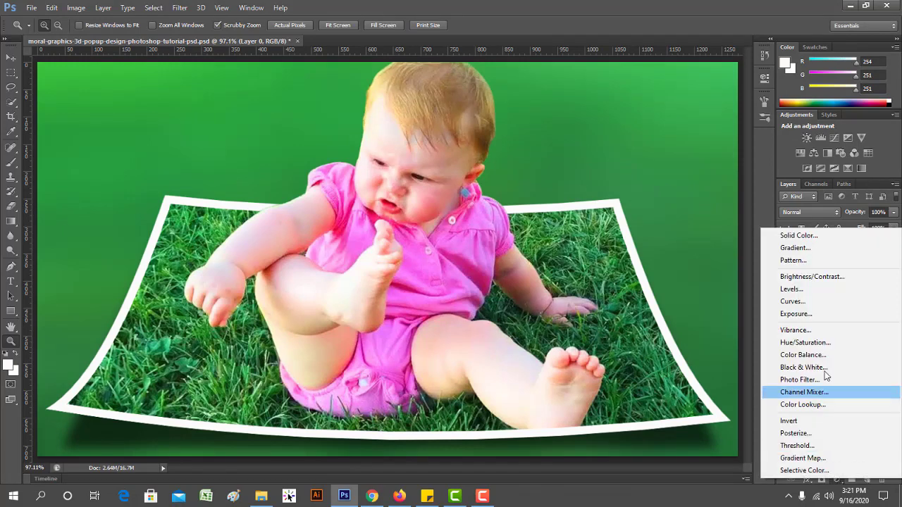
click(795, 249)
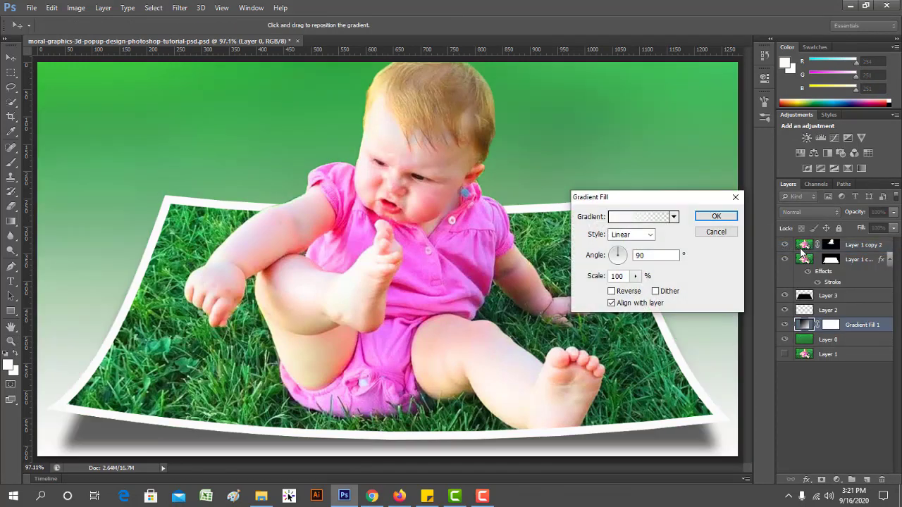
click(716, 217)
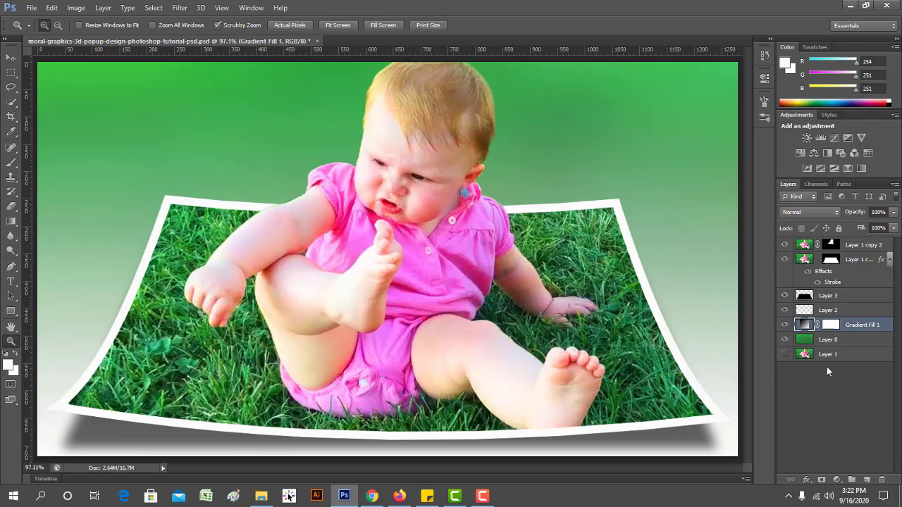
click(855, 245)
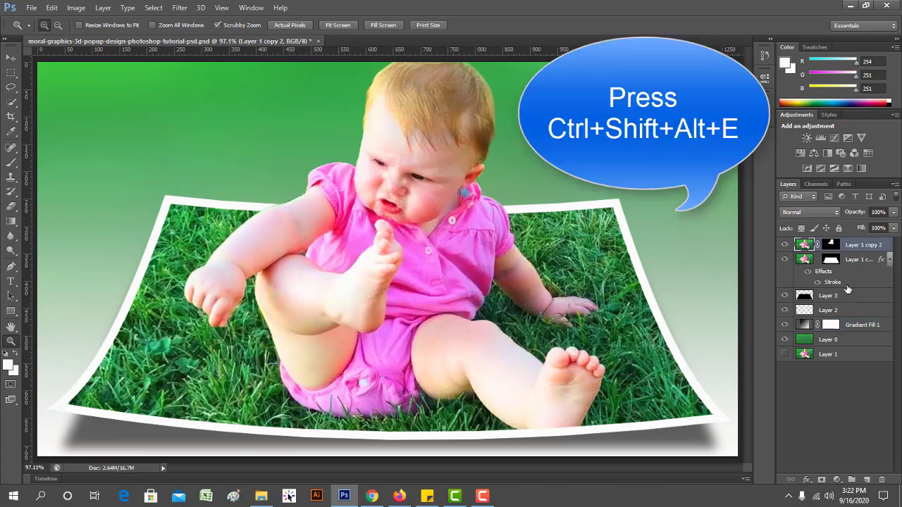
- Stamp all visible layers into Layer 4, hiding the layers beneath except Layer 1
key(ctrl+shift+alt+e)
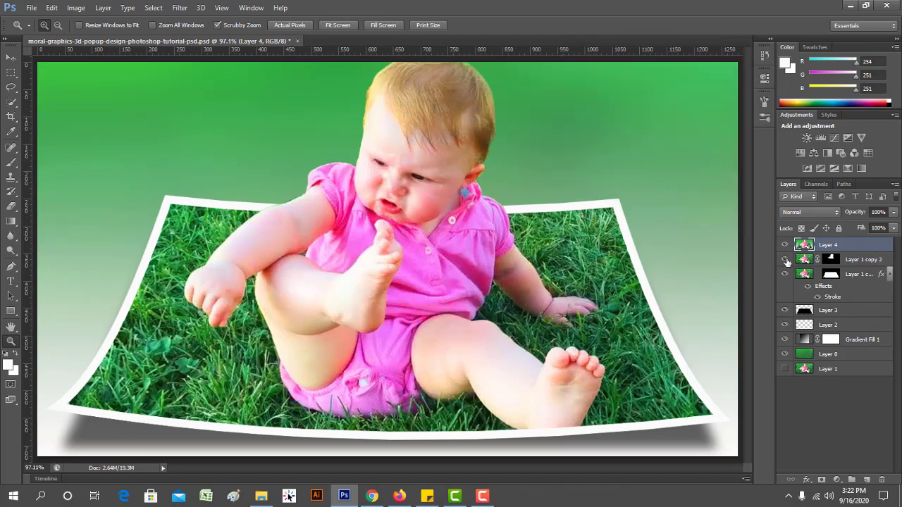
click(784, 260)
drag(787, 276, 787, 358)
click(784, 368)
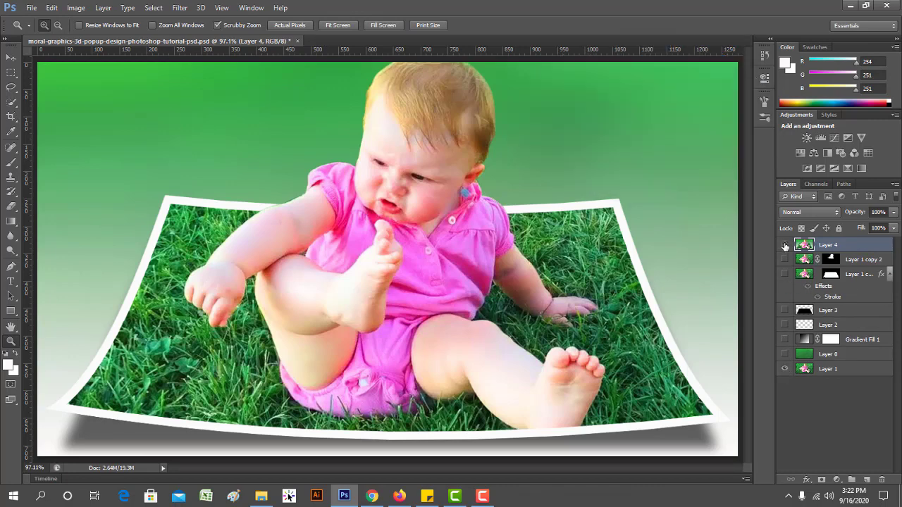
- Toggle Layer 4's visibility to compare the pop-out composite with the original grass photo
click(785, 245)
click(785, 245)
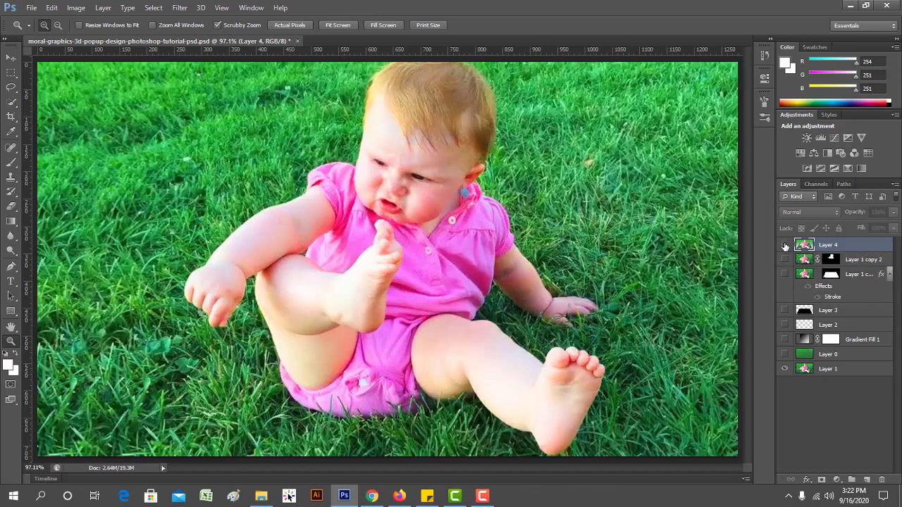
click(786, 245)
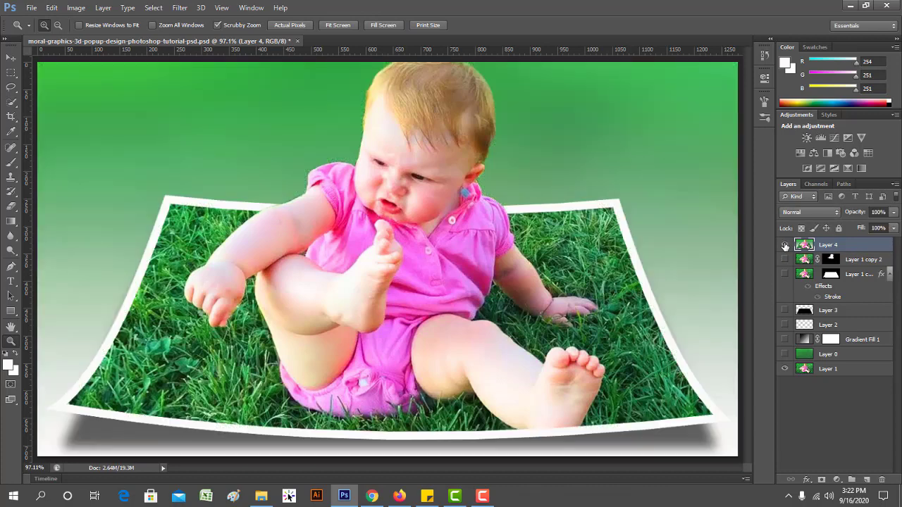